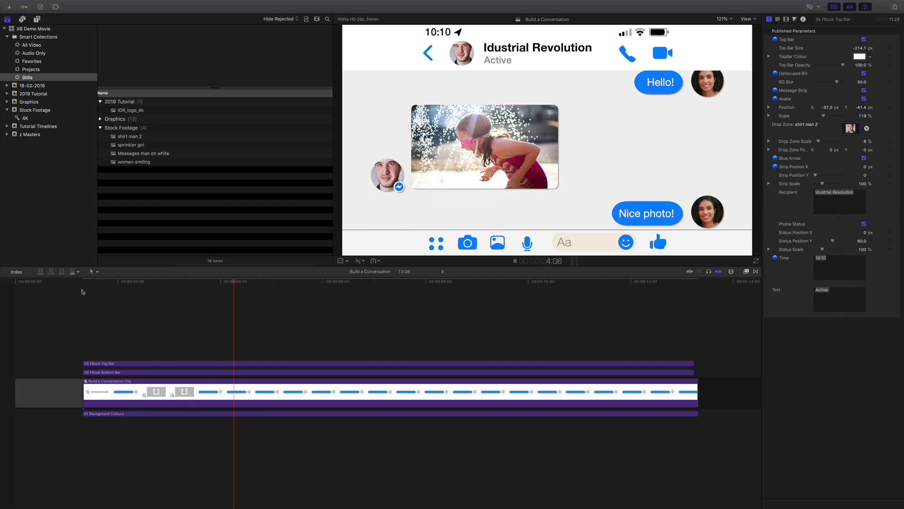
# Play back the opening of the finished conversation to preview how its messages animate in
pyautogui.click(82, 291)
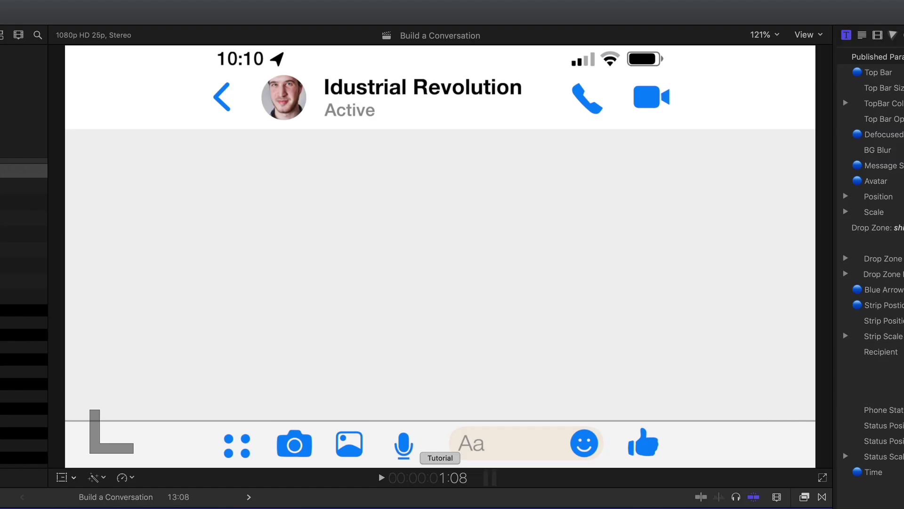
pyautogui.press('space')
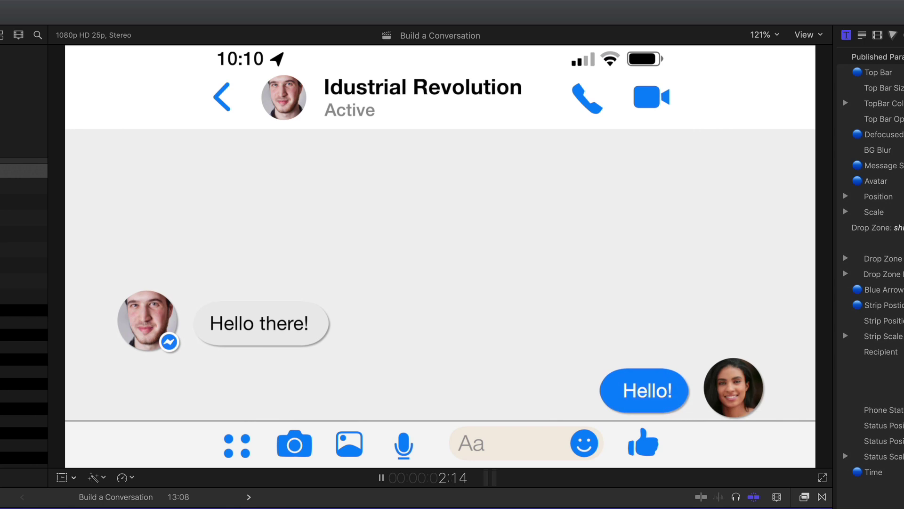
pyautogui.press('space')
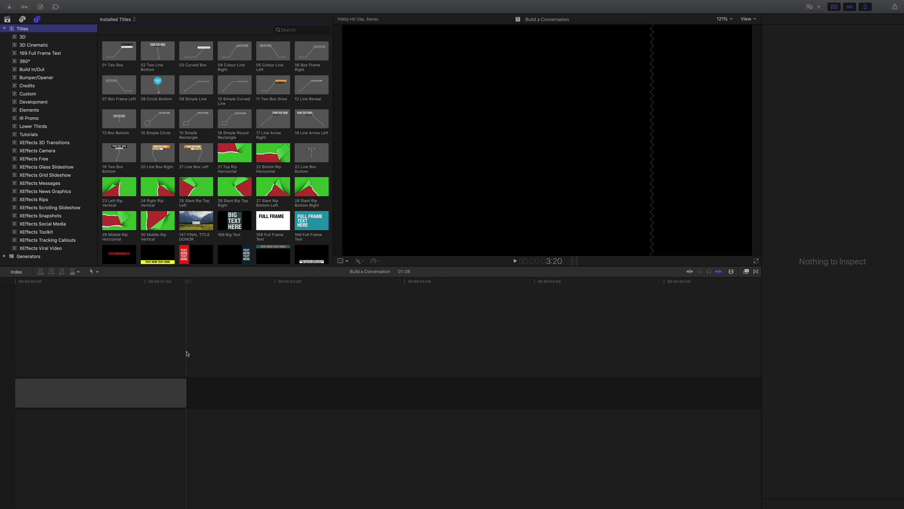
# Add the 31 FBook Message Left title from XEffects Messages to the main storyline after the gap, and play back its animation
pyautogui.click(57, 185)
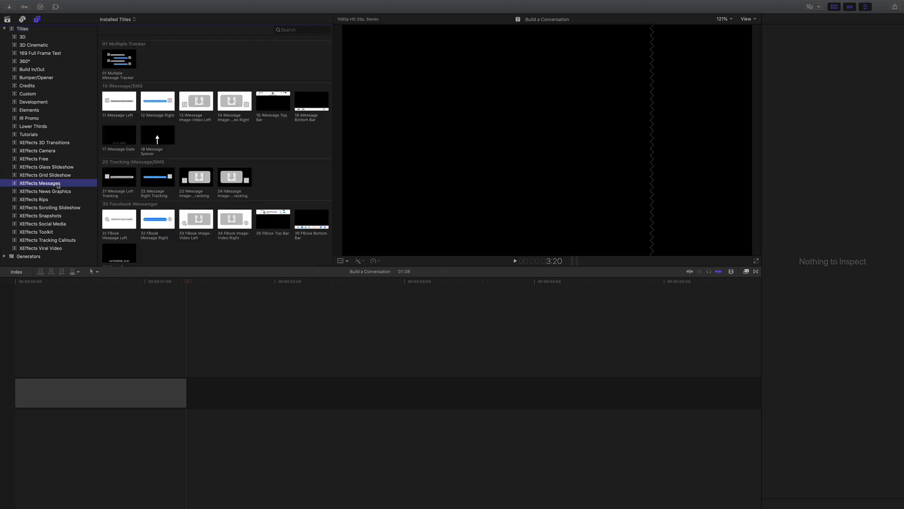
pyautogui.scroll(-5, 244, 148)
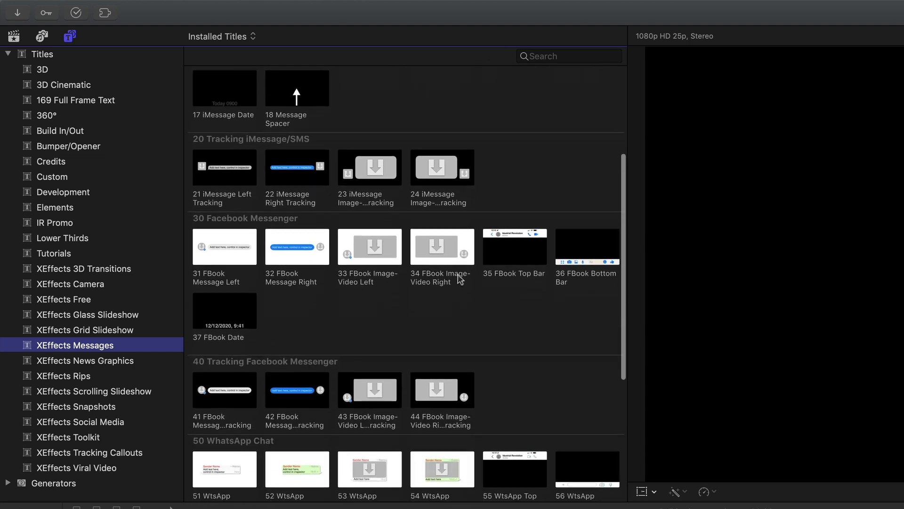
pyautogui.scroll(-5, 460, 279)
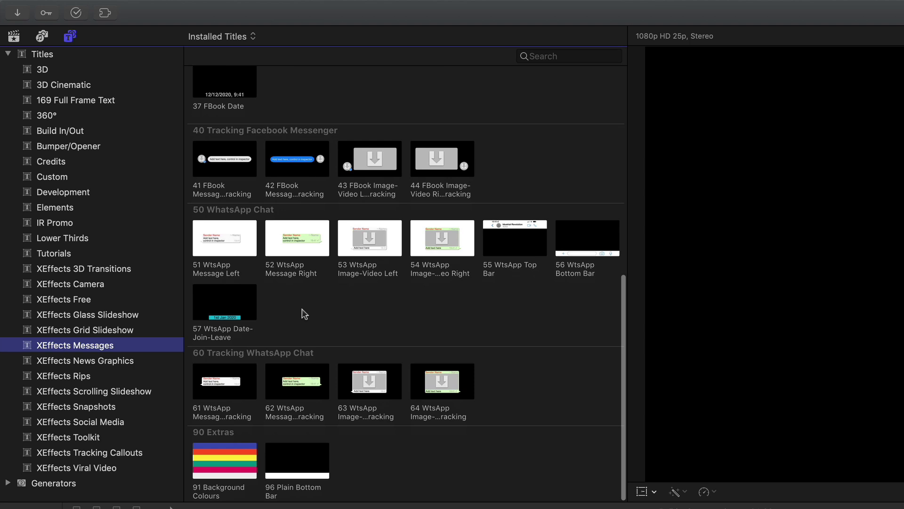
pyautogui.scroll(5, 302, 309)
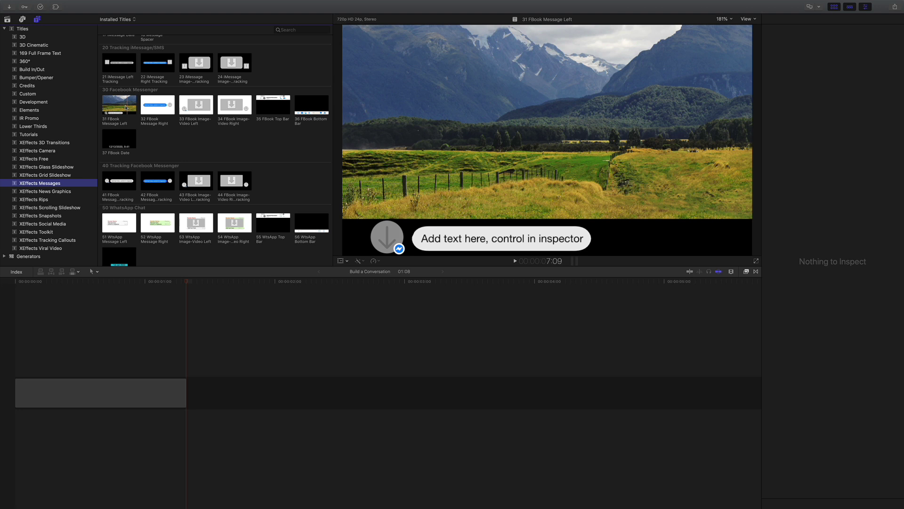
pyautogui.click(113, 109)
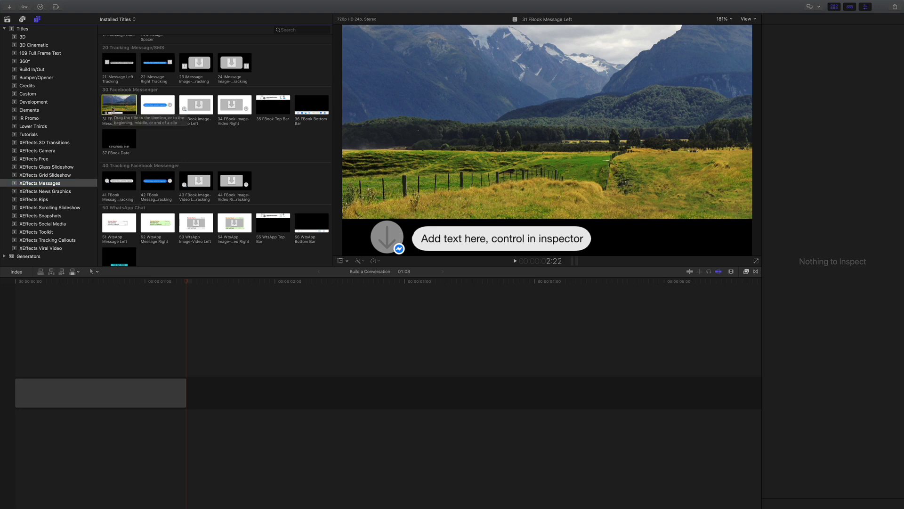
pyautogui.moveTo(113, 109); pyautogui.dragTo(191, 391)
pyautogui.press('space')
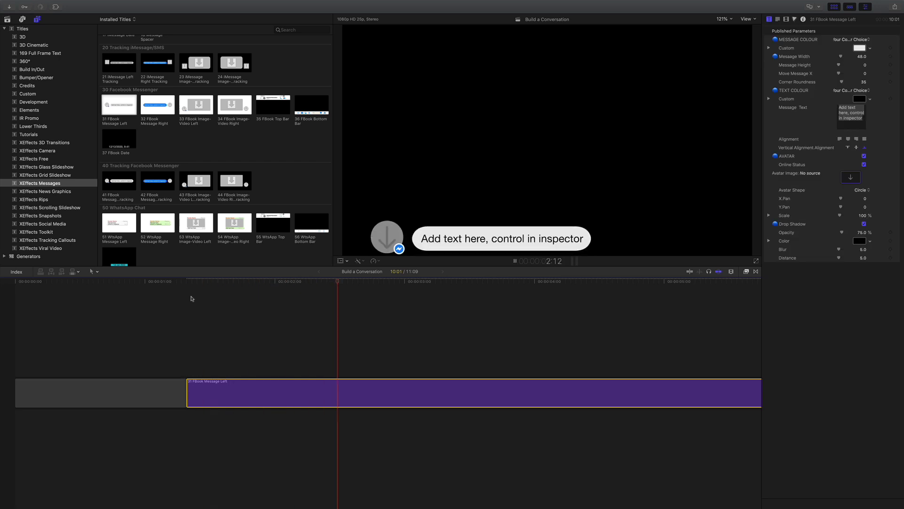
pyautogui.moveTo(225, 282); pyautogui.dragTo(188, 282)
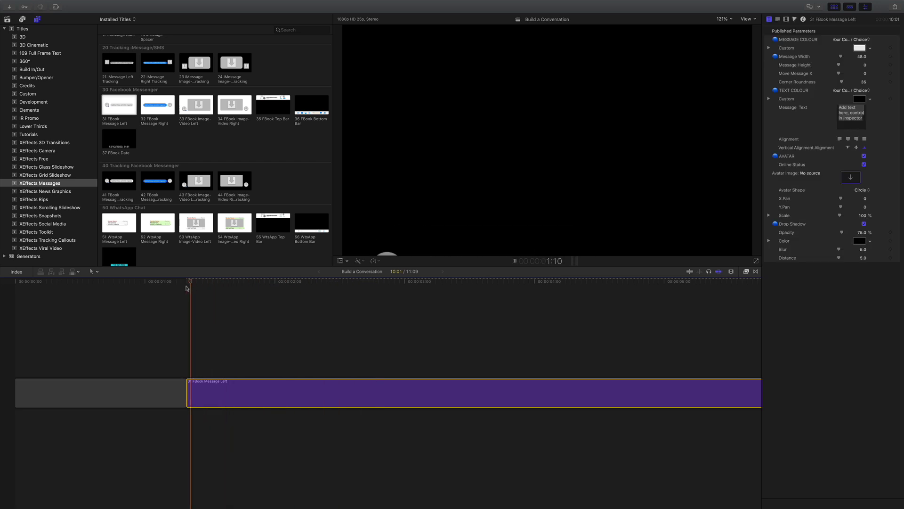
pyautogui.press('space')
pyautogui.press('space')
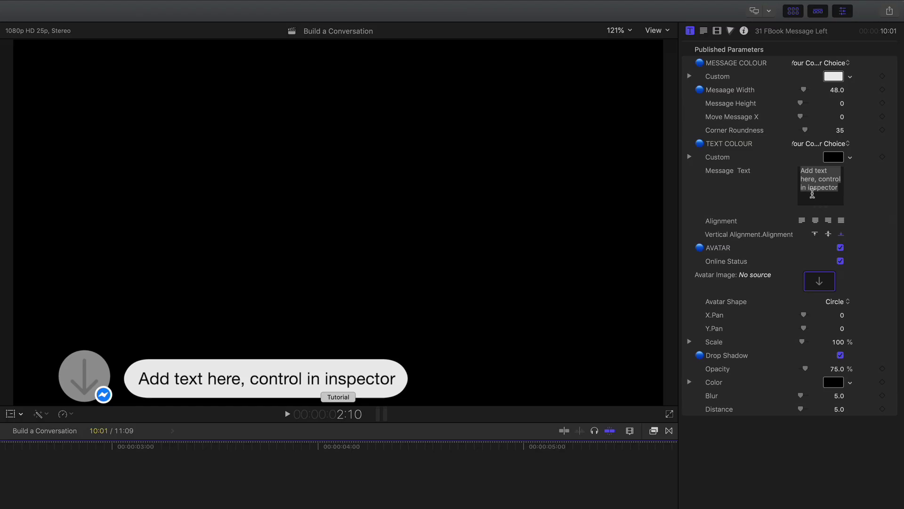
# Change the left message's text to "Hello there!" and set its Message Width to 15.86 to fit the text
pyautogui.click(863, 119)
pyautogui.moveTo(863, 119); pyautogui.dragTo(837, 107)
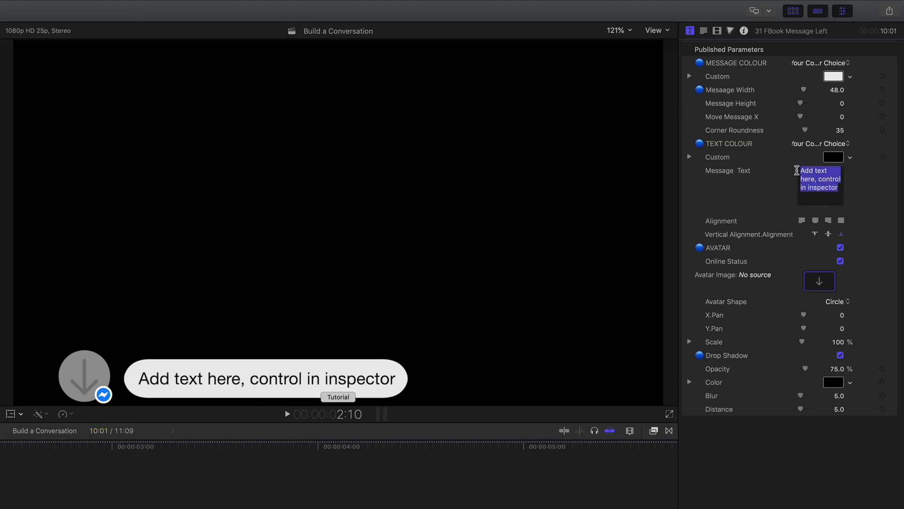
pyautogui.write('Hello t')
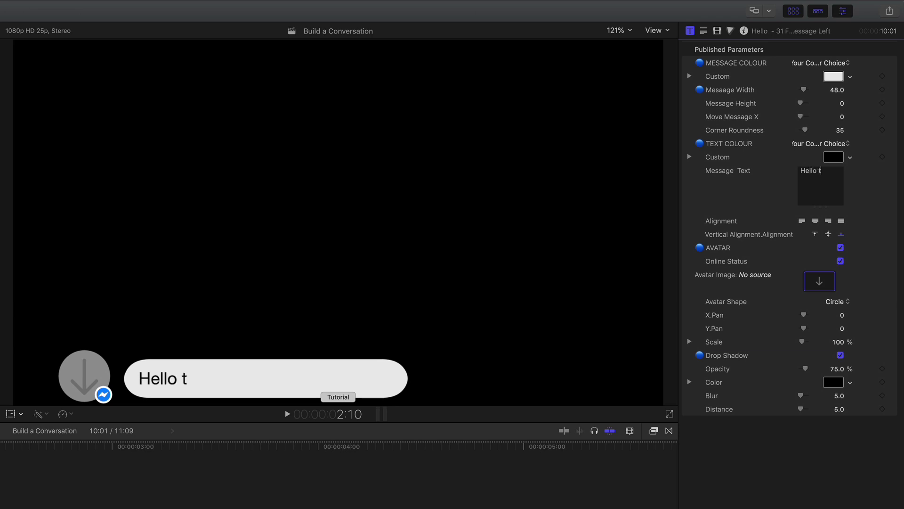
pyautogui.write('here!')
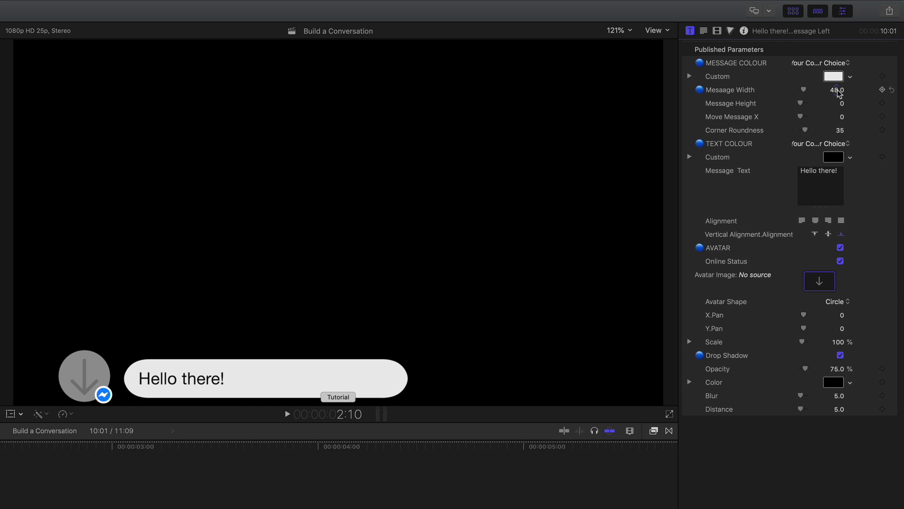
pyautogui.moveTo(838, 93)
pyautogui.mouseDown()
pyautogui.moveTo(822, 92)
pyautogui.moveTo(843, 93)
pyautogui.mouseUp()
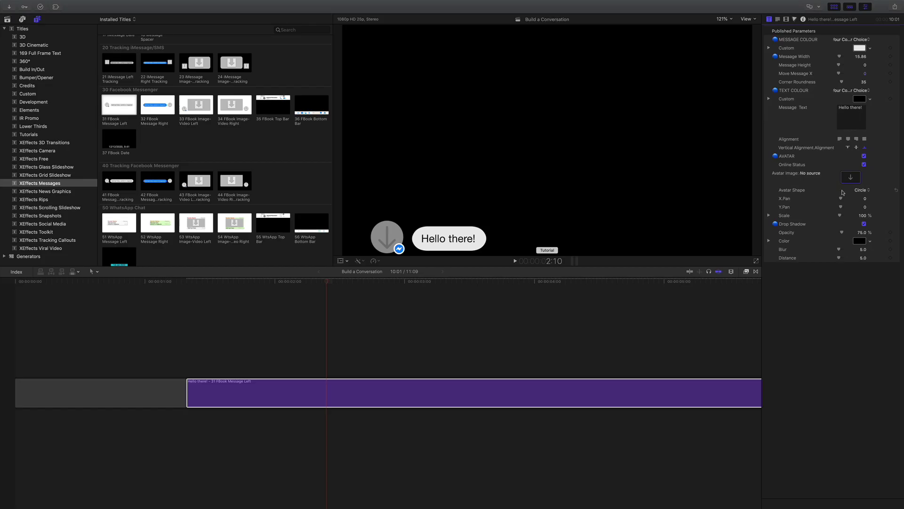
# Fill the left message's avatar image with the "shirt man 2" still from the Stock Footage event
pyautogui.click(851, 177)
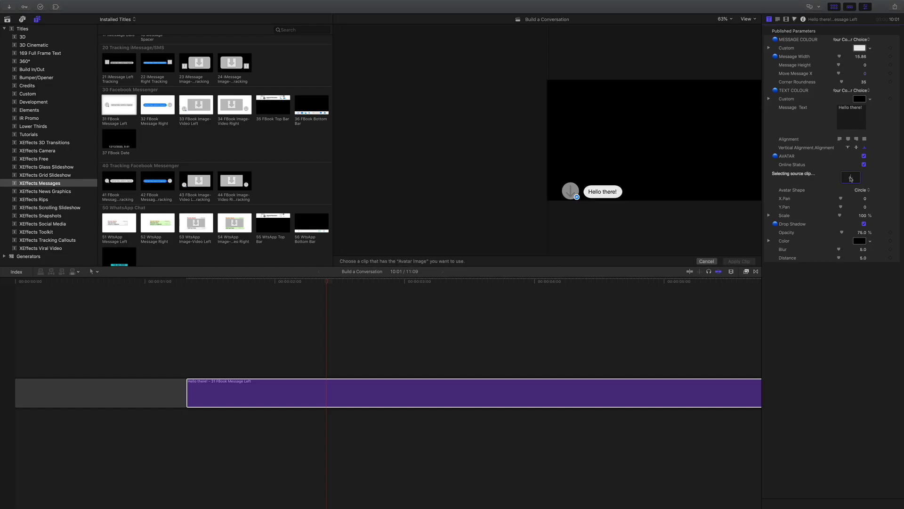
pyautogui.click(7, 19)
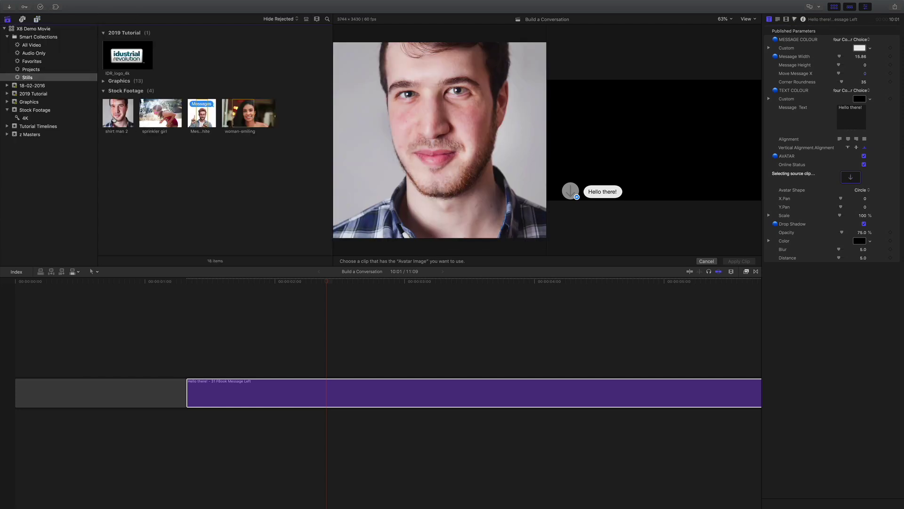
pyautogui.click(121, 119)
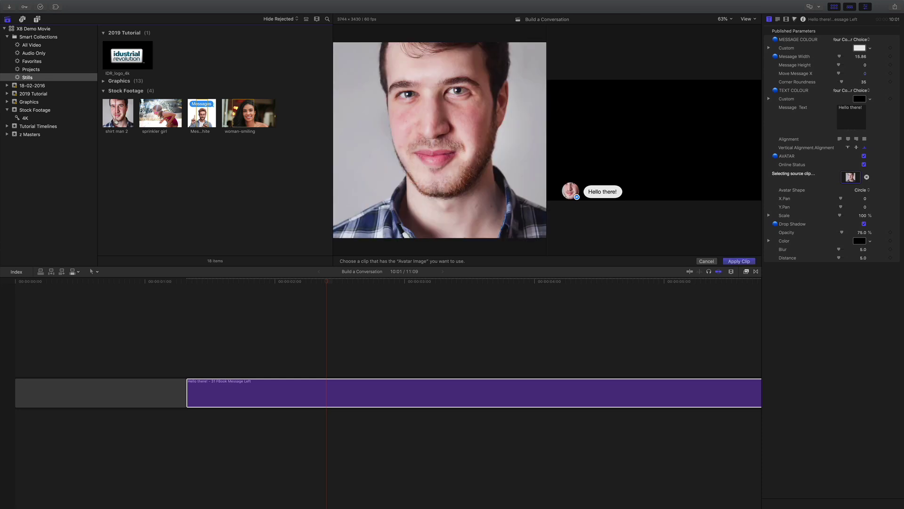
pyautogui.click(738, 262)
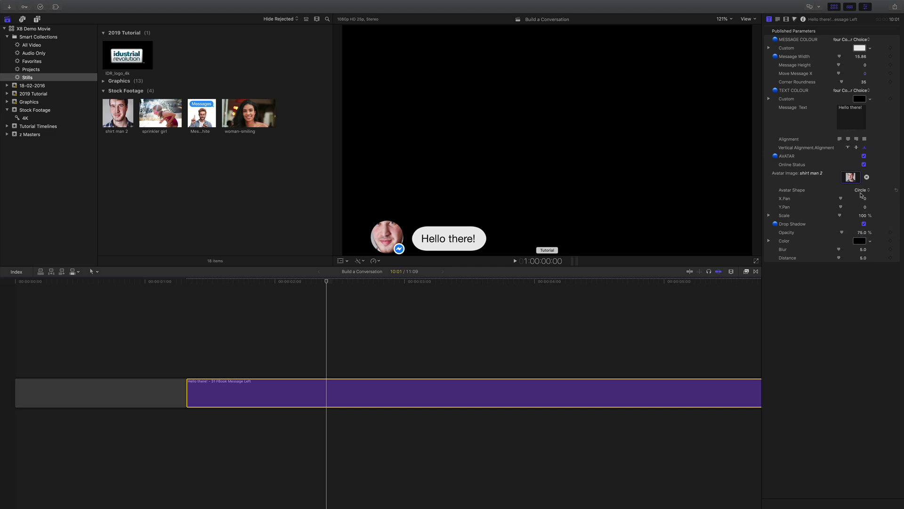
# Set the left message's avatar Scale to 72% and Y.Pan to -40.2, and play the message back
pyautogui.moveTo(866, 218); pyautogui.dragTo(848, 218)
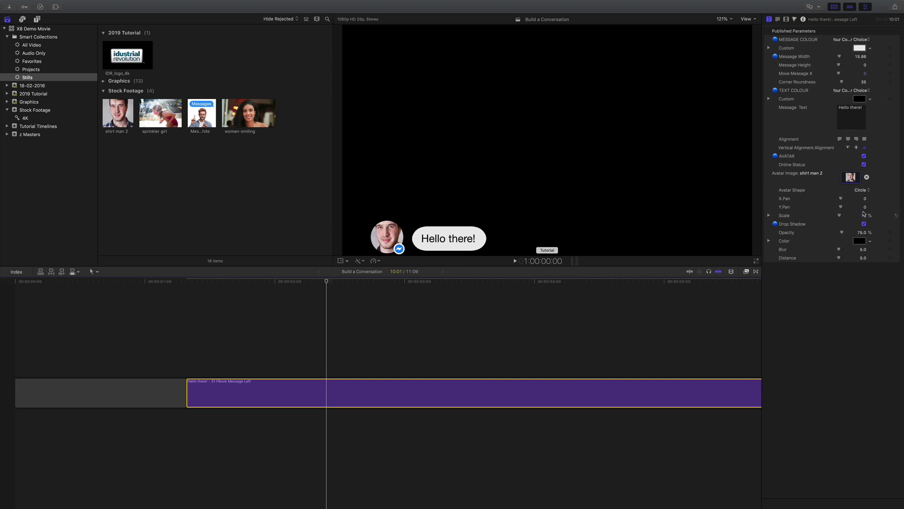
pyautogui.moveTo(866, 208); pyautogui.dragTo(847, 207)
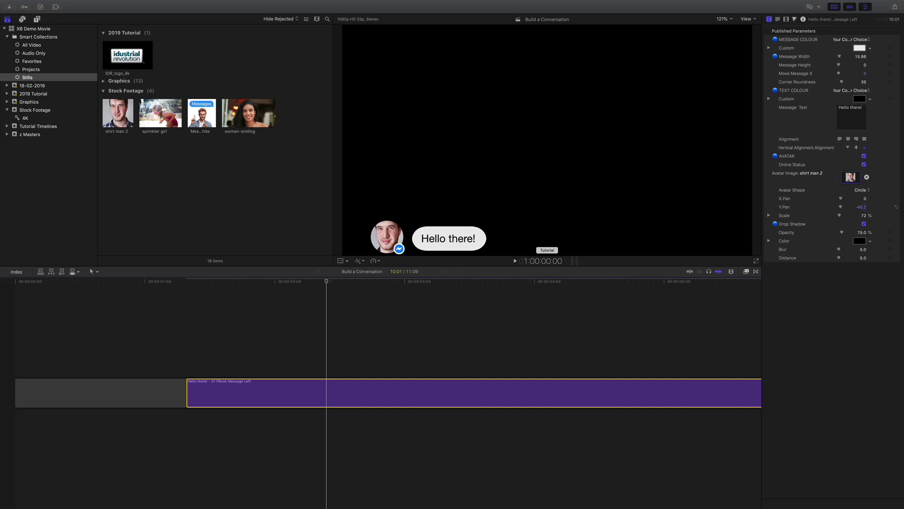
pyautogui.click(182, 287)
pyautogui.press('space')
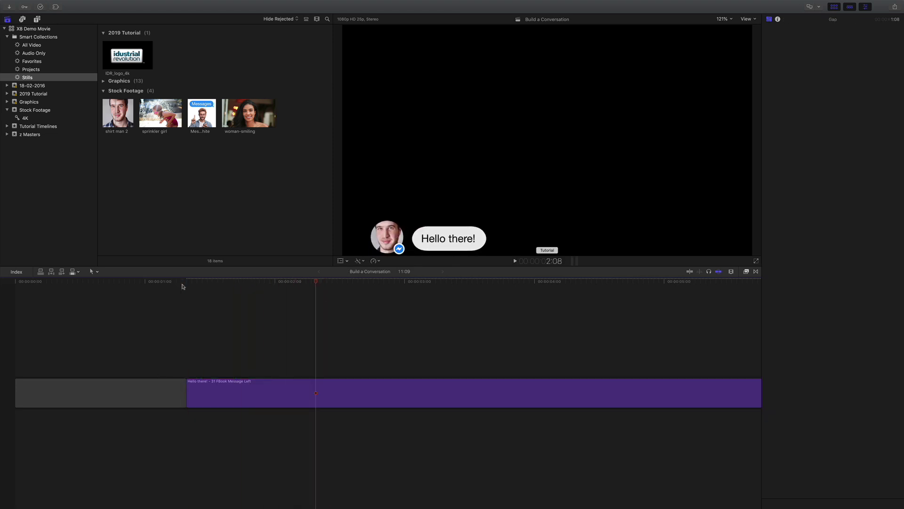
pyautogui.press('space')
# Connect a 32 FBook Message Right title above the "Hello there!" clip near 1:15 and play back both messages
pyautogui.moveTo(193, 283); pyautogui.dragTo(225, 281)
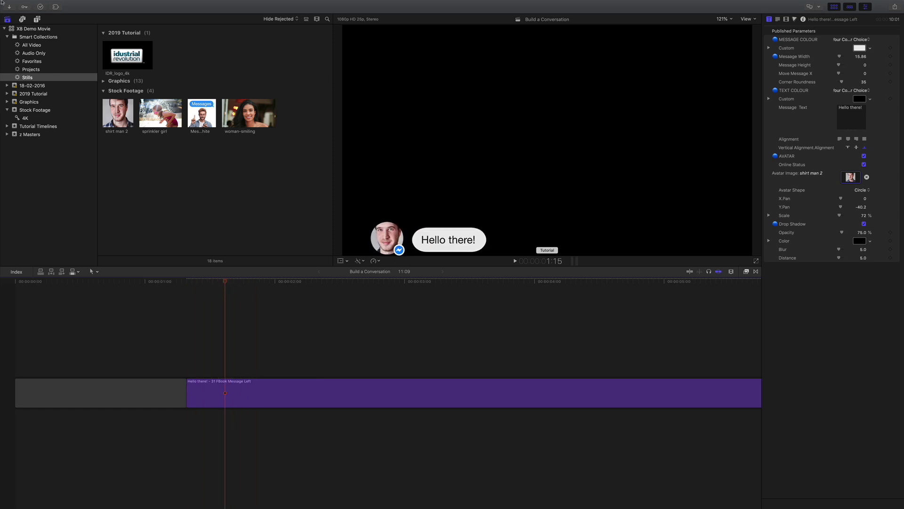
pyautogui.click(37, 20)
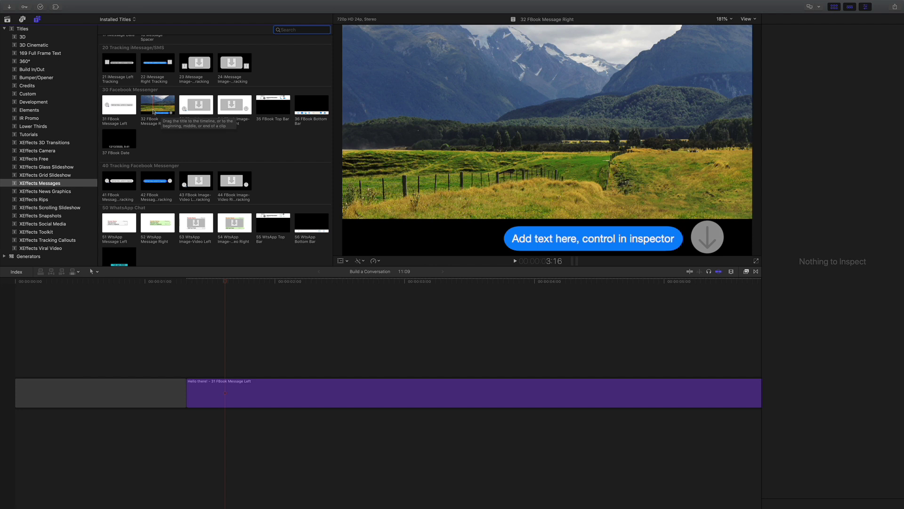
pyautogui.moveTo(156, 108); pyautogui.dragTo(231, 373)
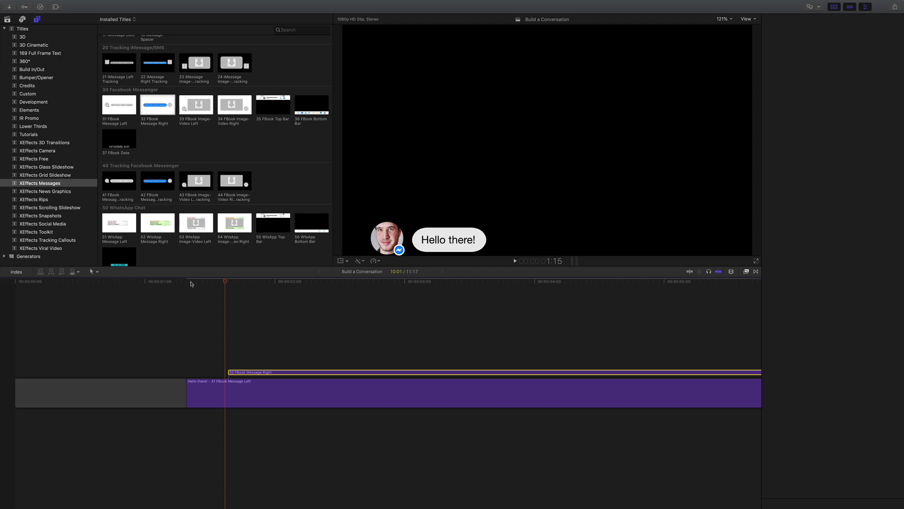
pyautogui.click(187, 282)
pyautogui.press('space')
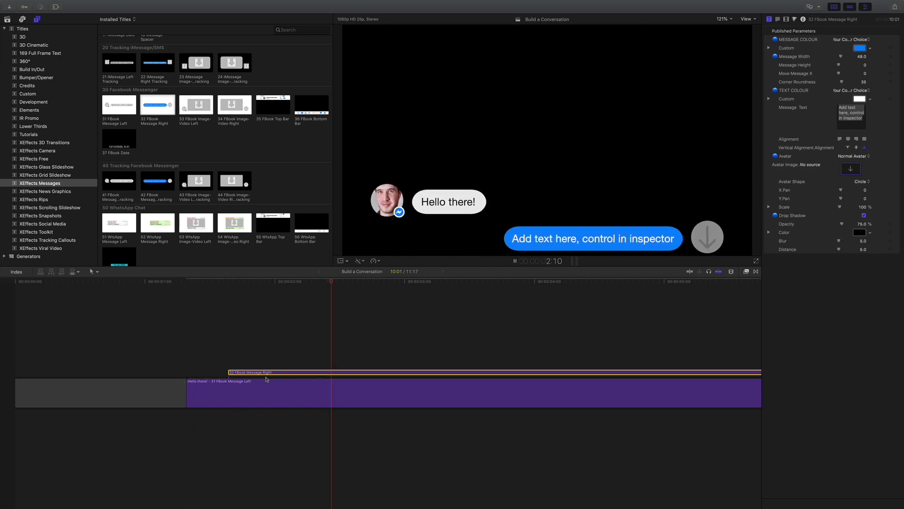
# Move the right message's start to 2:00 on the timeline and play back the new timing
pyautogui.moveTo(258, 374); pyautogui.dragTo(305, 373)
pyautogui.click(214, 282)
pyautogui.click(200, 282)
pyautogui.press('space')
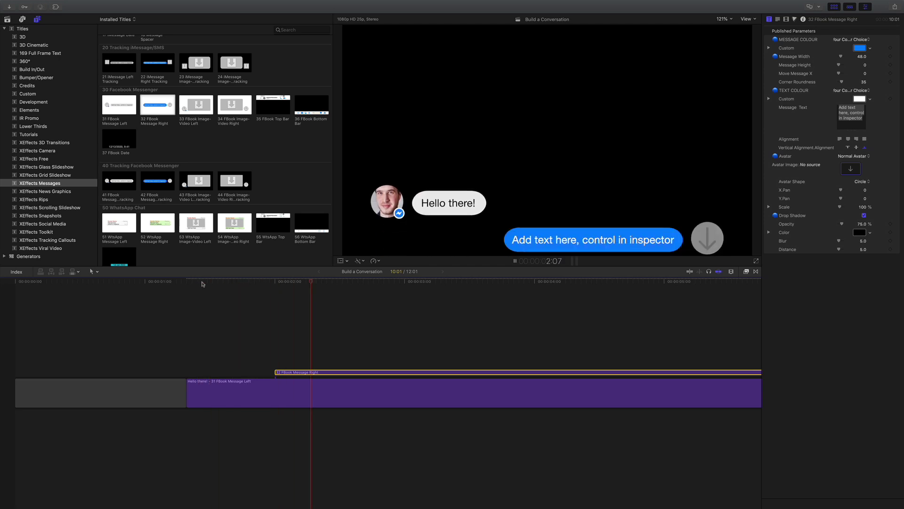
pyautogui.press('space')
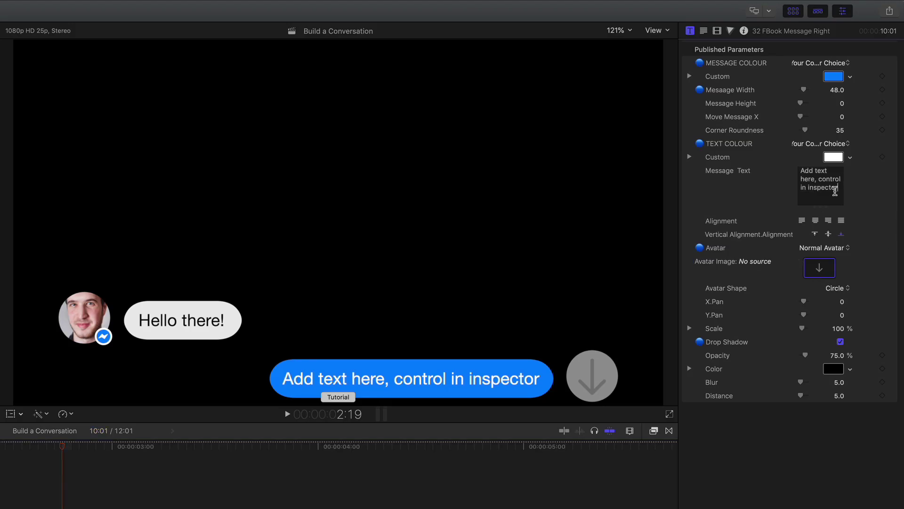
# Change the right message's text to "Hello!" and set its Message Width to 8.0
pyautogui.moveTo(863, 118); pyautogui.dragTo(836, 107)
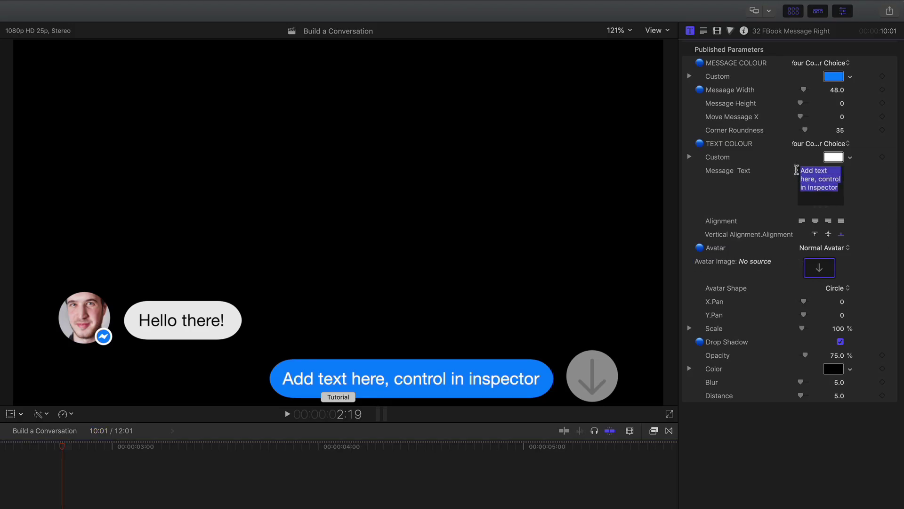
pyautogui.write('Hello!')
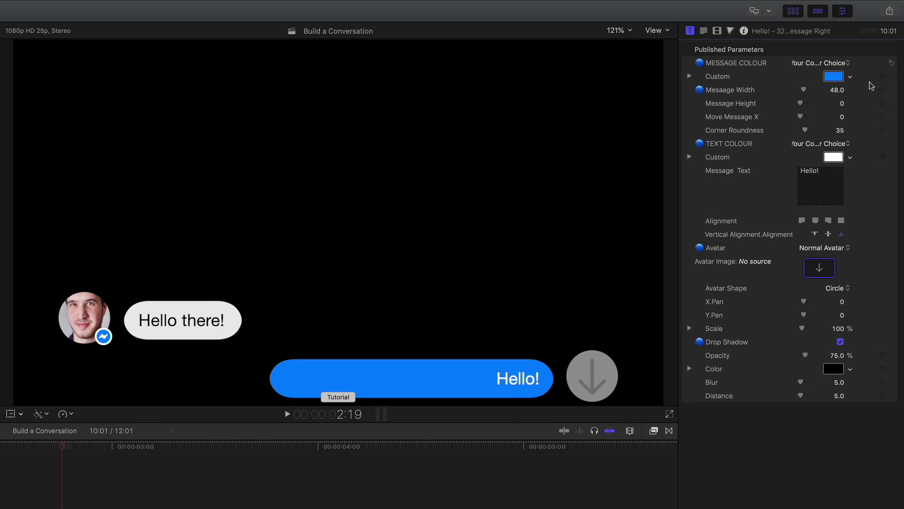
pyautogui.moveTo(837, 92)
pyautogui.mouseDown()
pyautogui.moveTo(846, 88)
pyautogui.moveTo(837, 89)
pyautogui.moveTo(843, 104)
pyautogui.mouseUp()
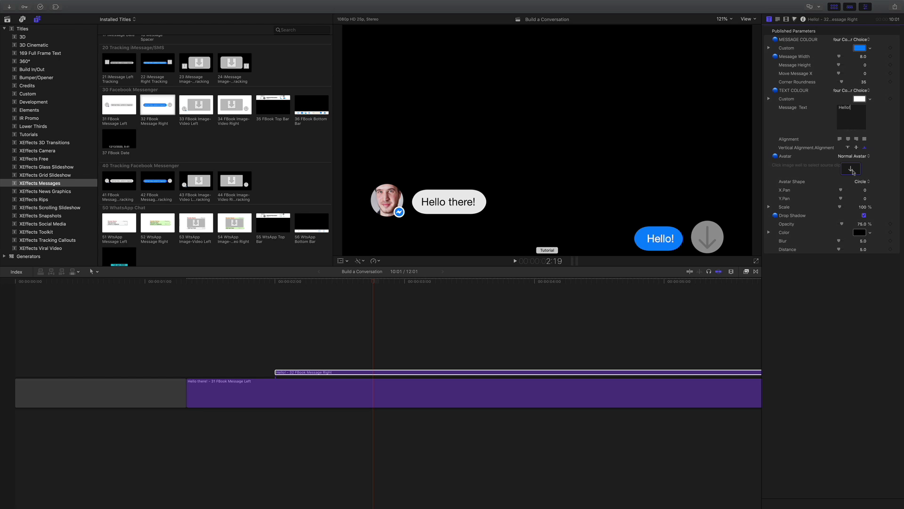
# Fill the right message's avatar image with the "woman-smiling" still and reselect the "Hello!" title for editing
pyautogui.click(820, 267)
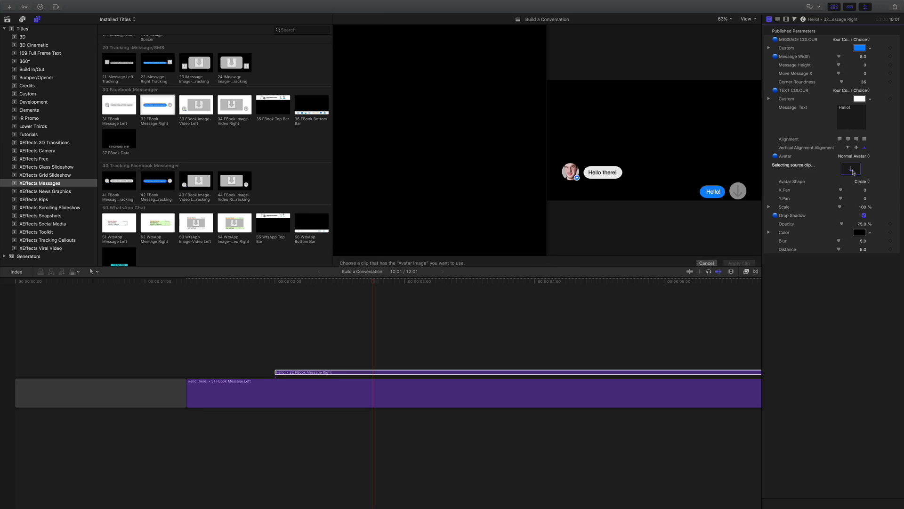
pyautogui.click(8, 19)
pyautogui.click(250, 120)
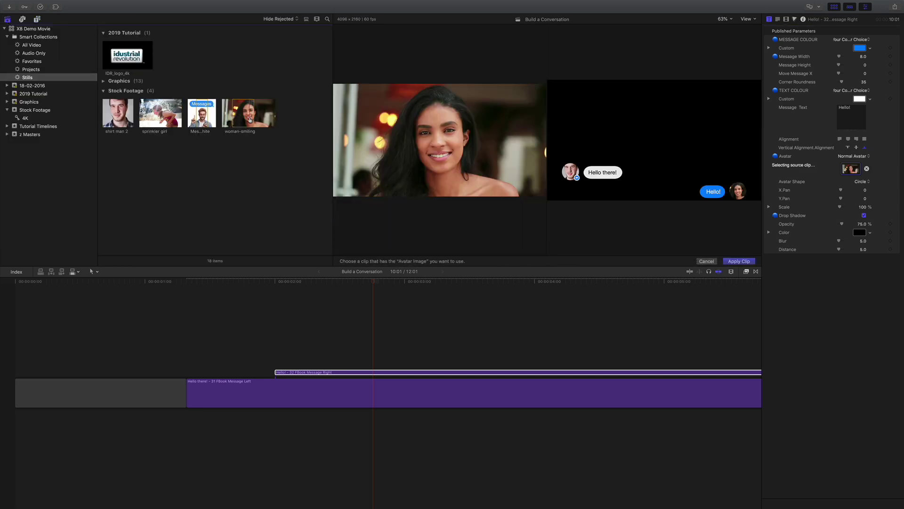
pyautogui.click(731, 262)
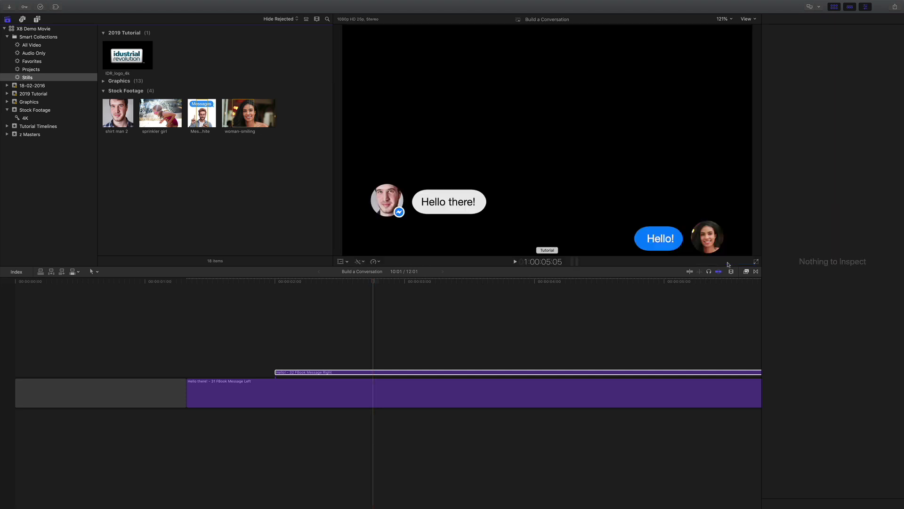
pyautogui.click(337, 373)
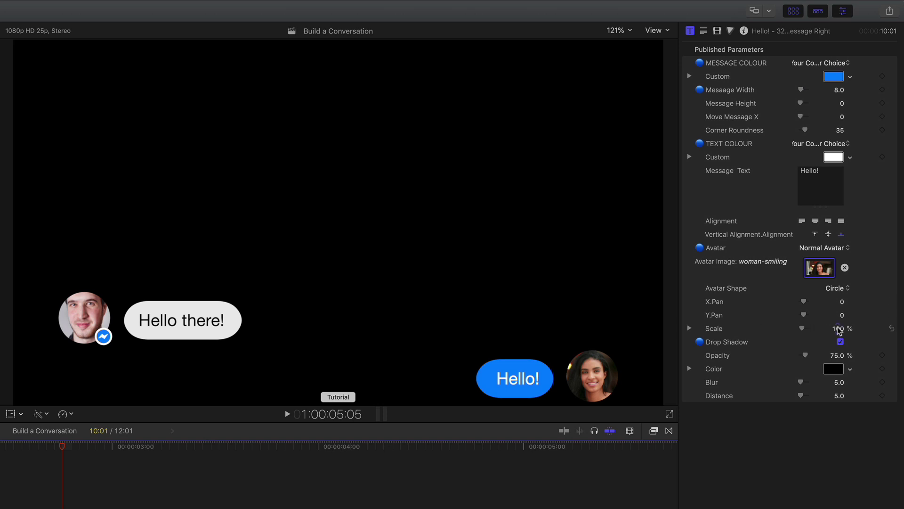
# Reframe the "Hello!" avatar with X.Pan -36.2 and Scale 107%, and play back both messages
pyautogui.moveTo(840, 330); pyautogui.dragTo(831, 304)
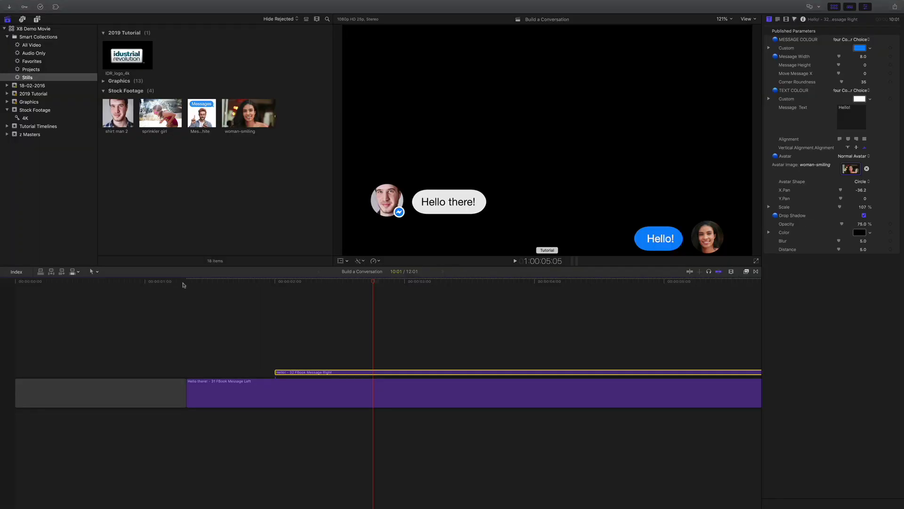
pyautogui.click(183, 282)
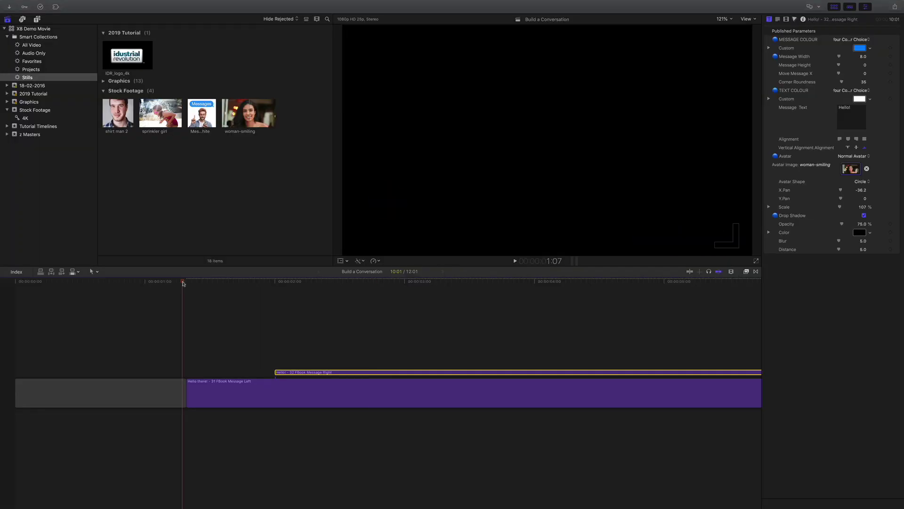
pyautogui.press('space')
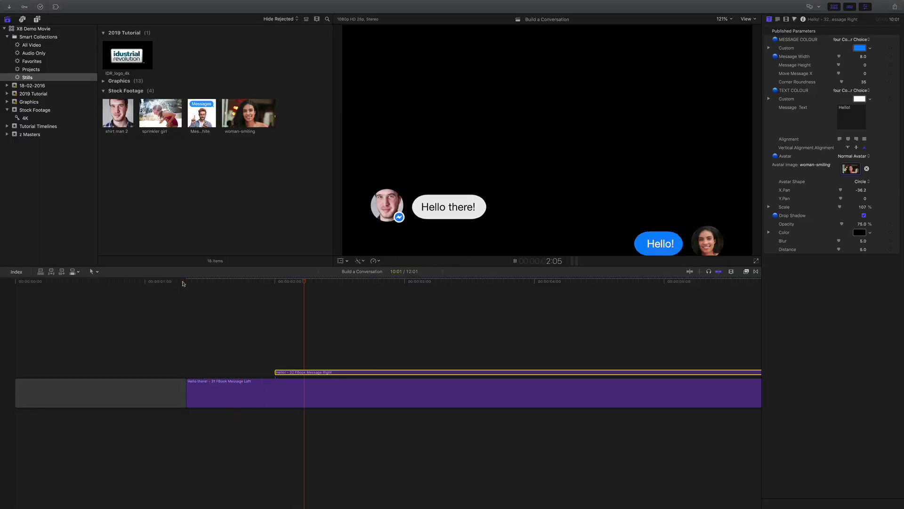
pyautogui.click(187, 281)
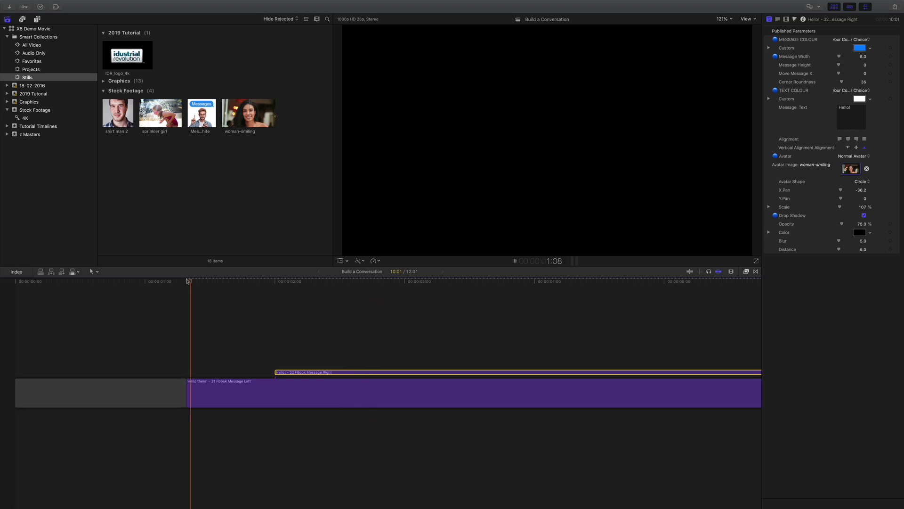
pyautogui.press('space')
# Connect a 33 FBook Image-Video Left title above the "Hello!" clip at 2:15 and play back the three messages
pyautogui.click(304, 281)
pyautogui.moveTo(304, 281); pyautogui.dragTo(356, 281)
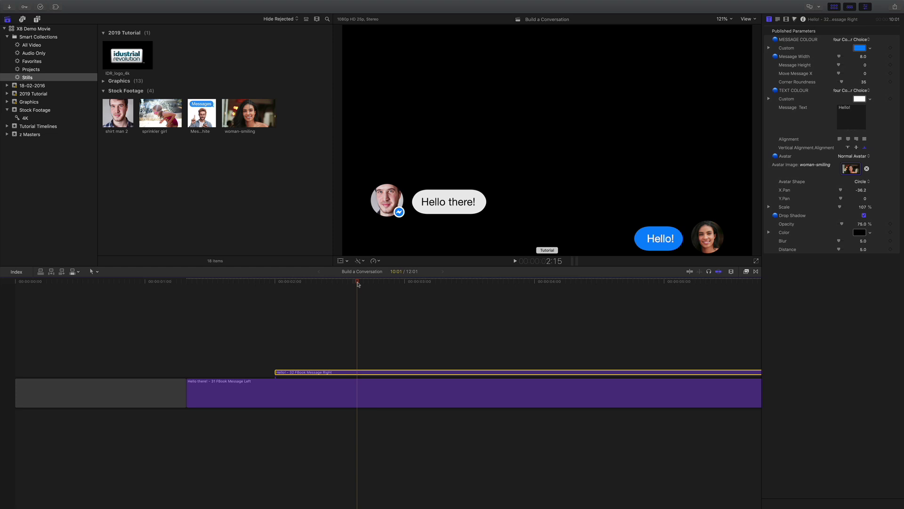
pyautogui.click(37, 19)
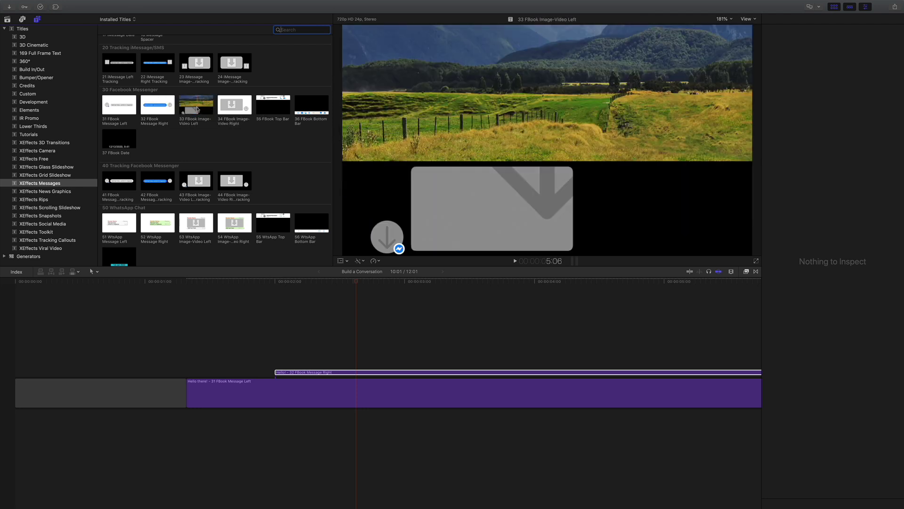
pyautogui.moveTo(197, 109); pyautogui.dragTo(360, 362)
pyautogui.press('space')
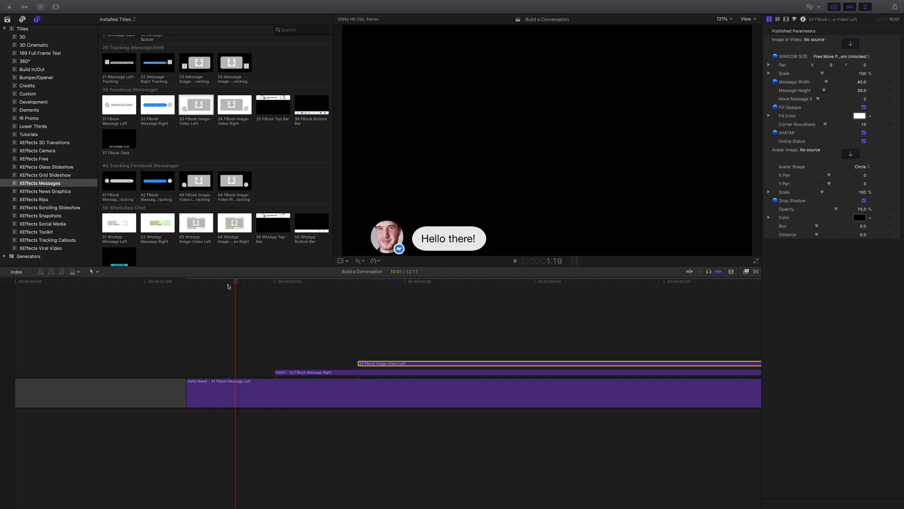
pyautogui.press('space')
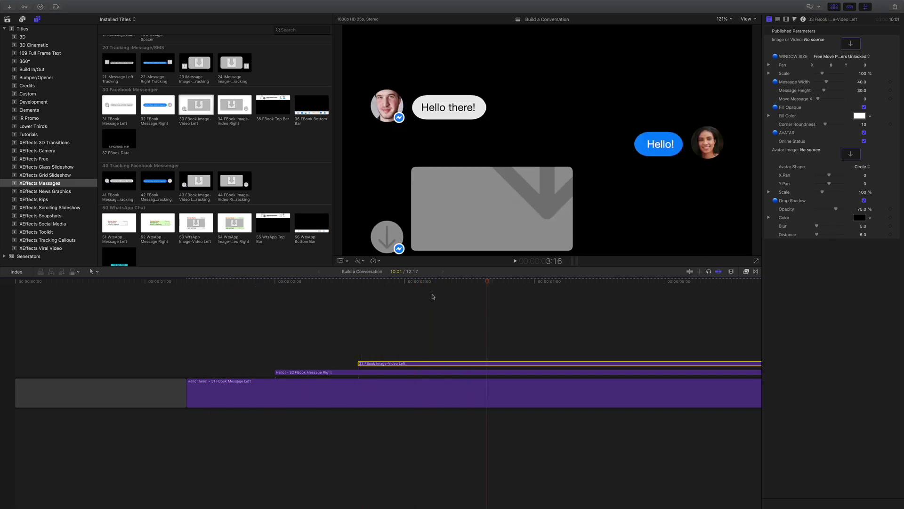
pyautogui.click(443, 283)
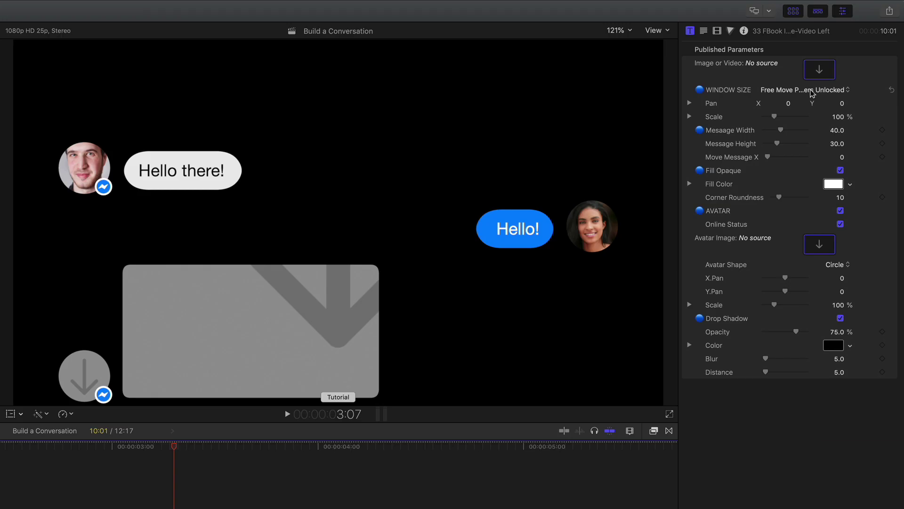
# Try resizing the image message freely through Message Width and Message Height with Free Move Parameters Unlocked
pyautogui.click(812, 93)
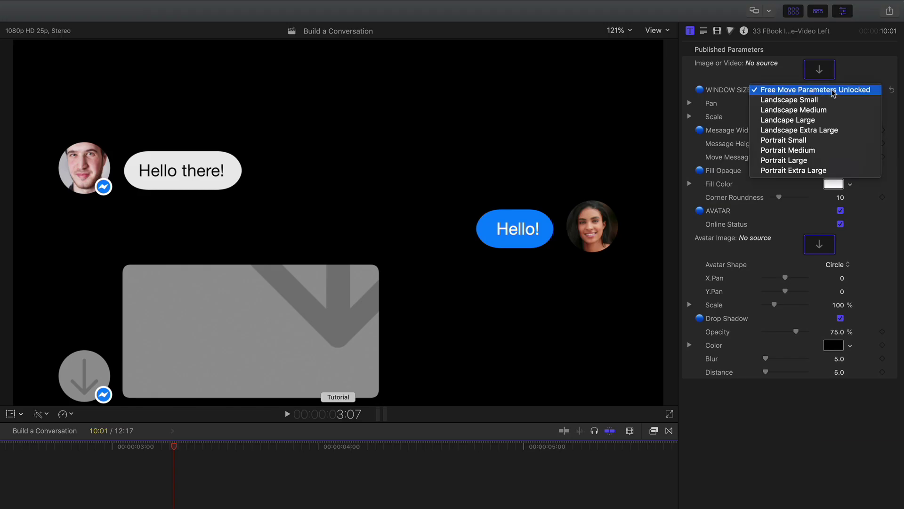
pyautogui.click(795, 90)
pyautogui.moveTo(831, 133)
pyautogui.mouseDown()
pyautogui.moveTo(862, 134)
pyautogui.moveTo(819, 133)
pyautogui.moveTo(841, 133)
pyautogui.moveTo(829, 143)
pyautogui.mouseUp()
# Try the Landscape Small and Portrait Medium window sizes on the image message
pyautogui.click(808, 90)
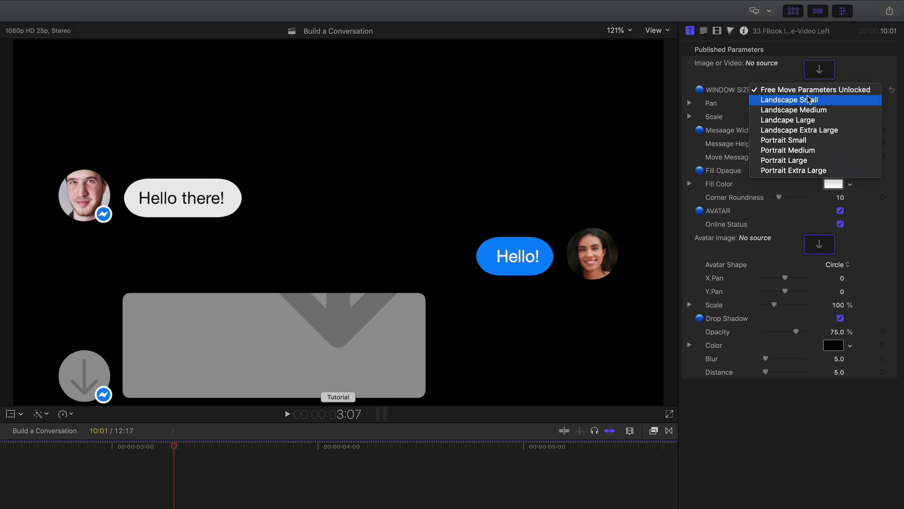
pyautogui.click(673, 235)
pyautogui.click(804, 90)
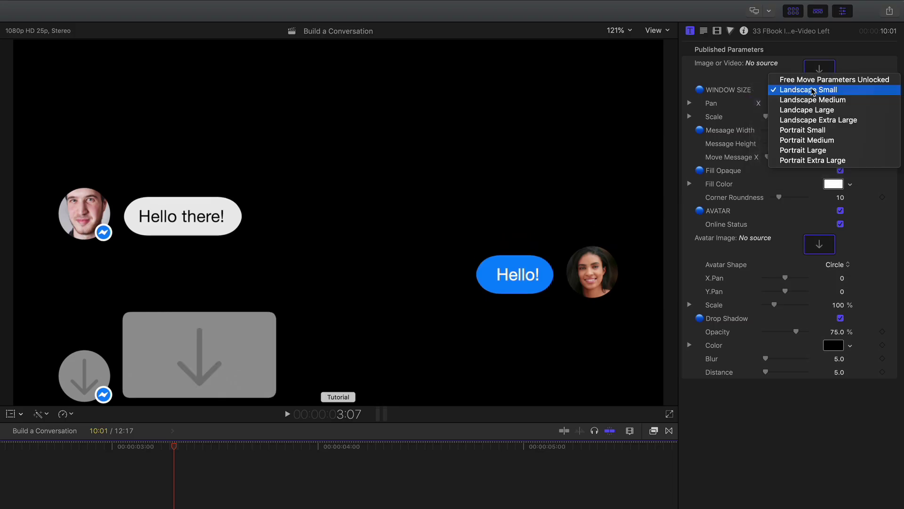
pyautogui.click(812, 143)
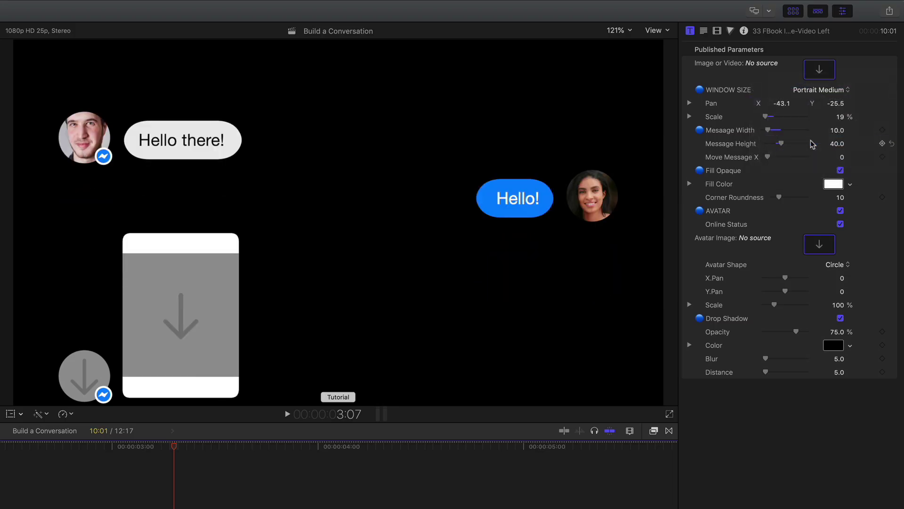
# Set the image message's window size to Landscape Medium and fill it with the "sprinkler girl" still
pyautogui.click(808, 90)
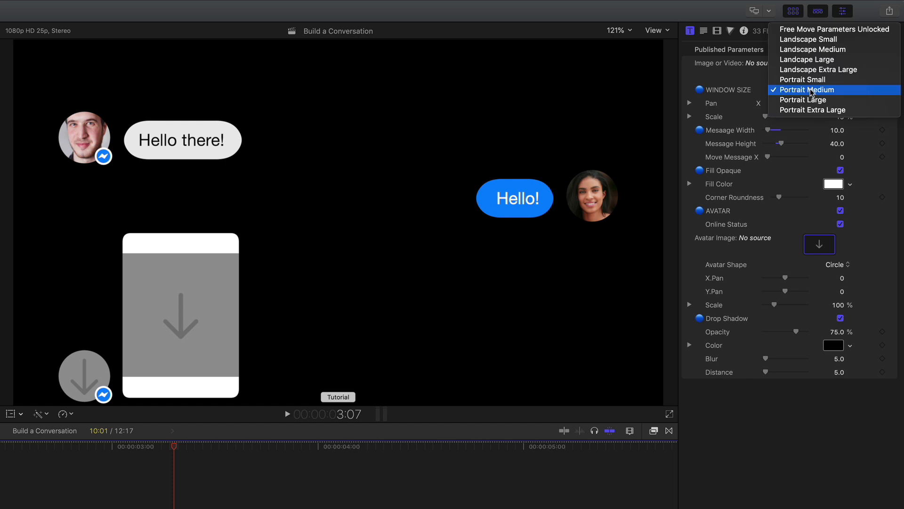
pyautogui.click(816, 50)
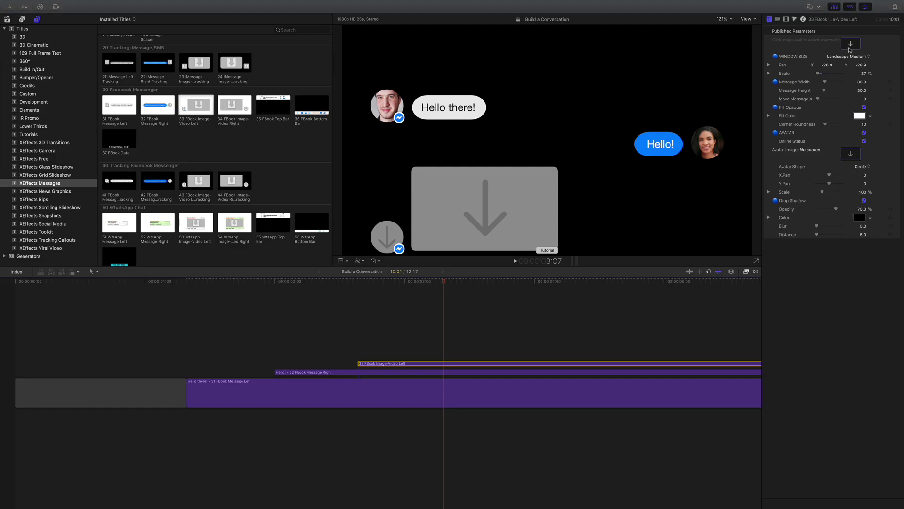
pyautogui.click(821, 71)
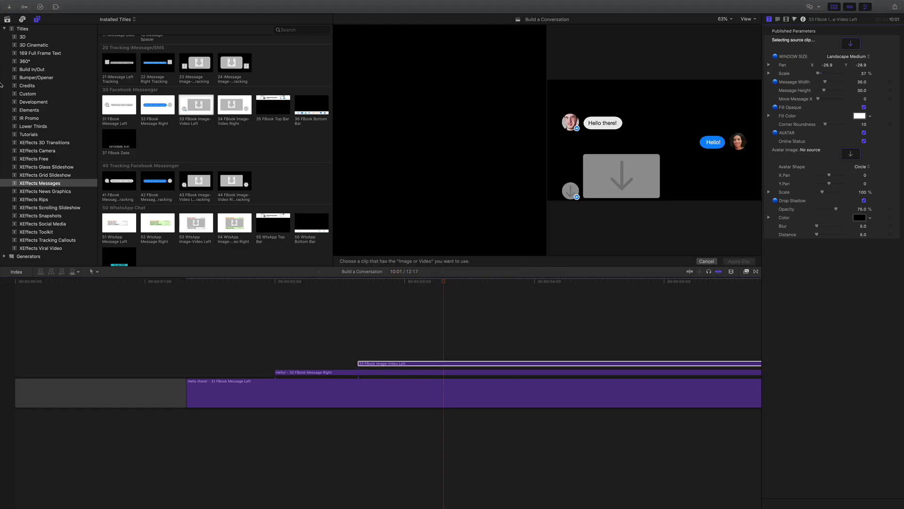
pyautogui.click(8, 21)
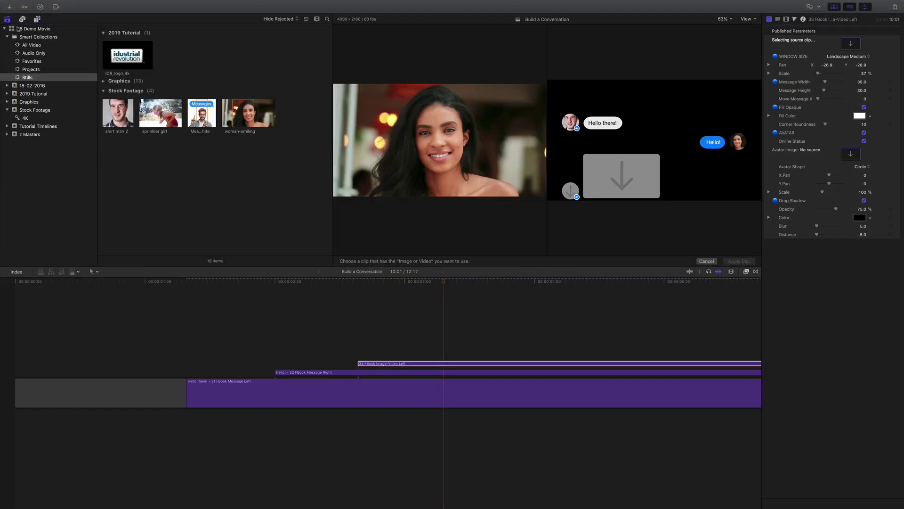
pyautogui.click(159, 123)
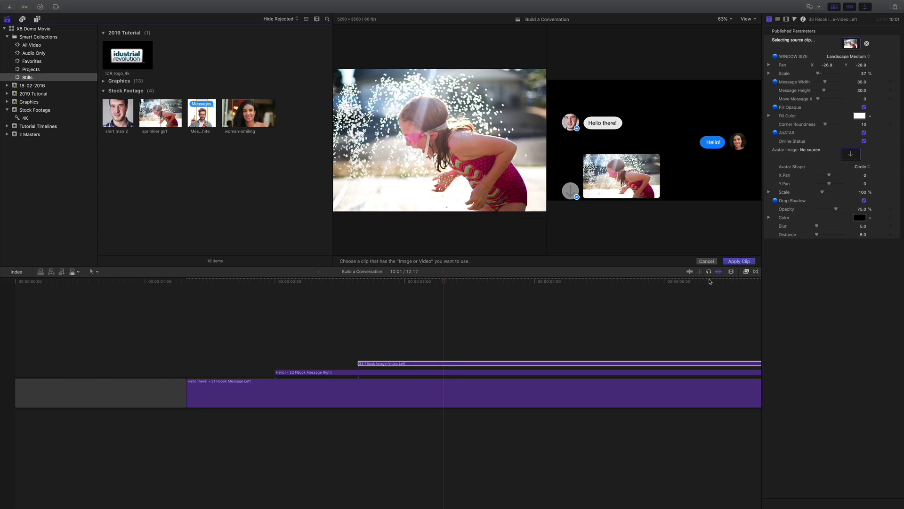
pyautogui.click(739, 262)
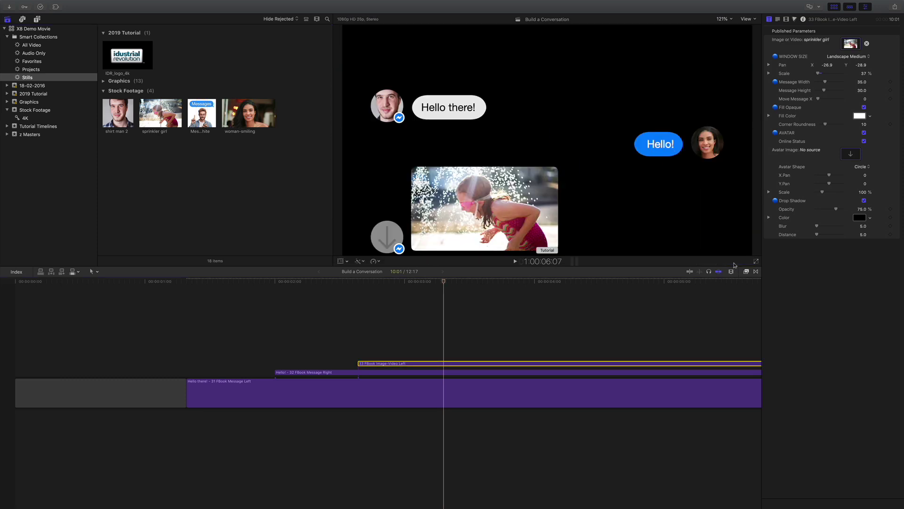
# Play back the timeline to check how the sprinkler photo message animates in
pyautogui.click(241, 281)
pyautogui.press('space')
pyautogui.press('space')
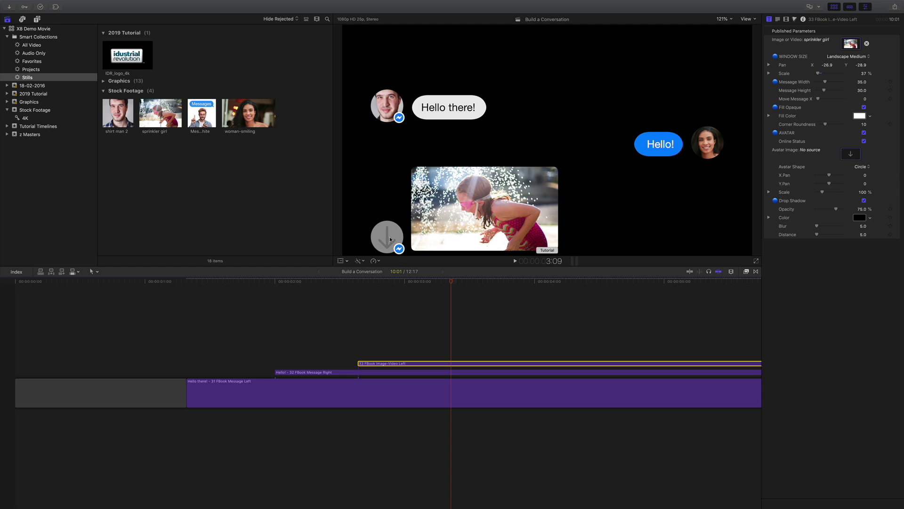
# Fill the image message's avatar with the "shirt man 2" still at 76% scale and play back the conversation
pyautogui.click(852, 154)
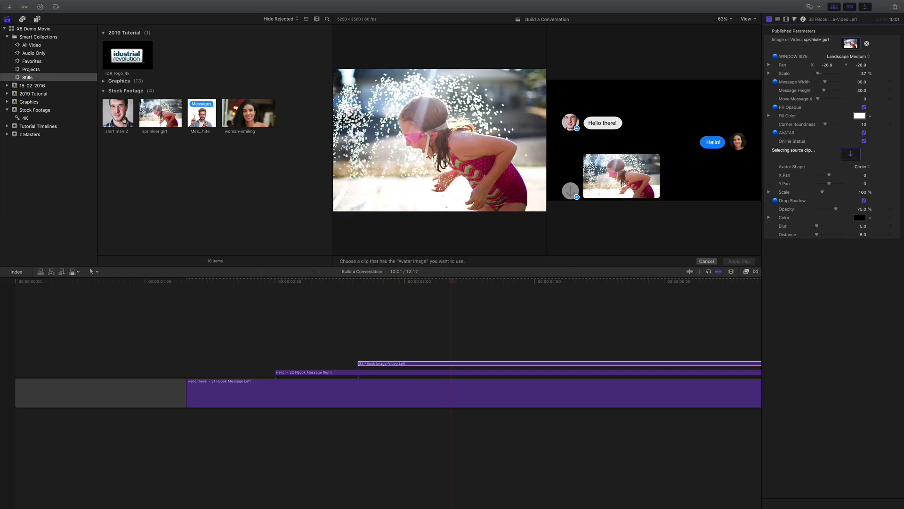
pyautogui.click(739, 261)
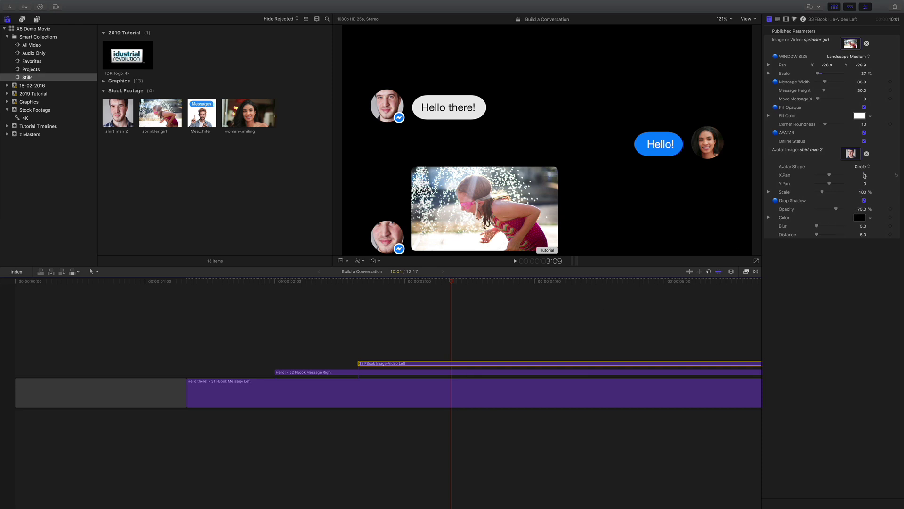
pyautogui.moveTo(864, 193); pyautogui.dragTo(854, 193)
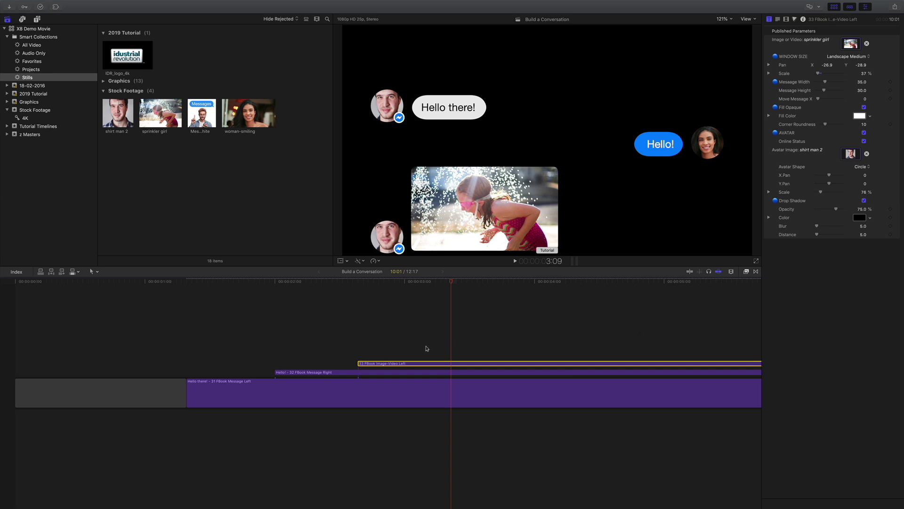
pyautogui.click(187, 283)
pyautogui.press('space')
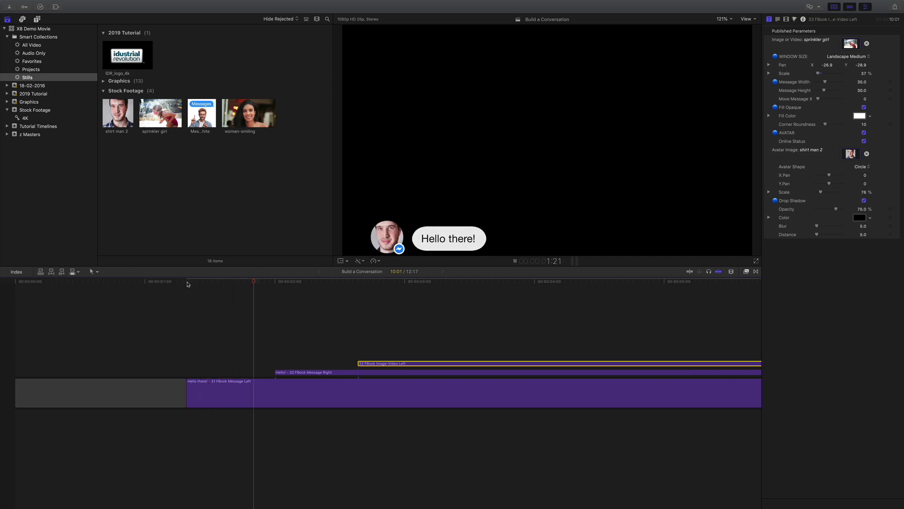
pyautogui.press('space')
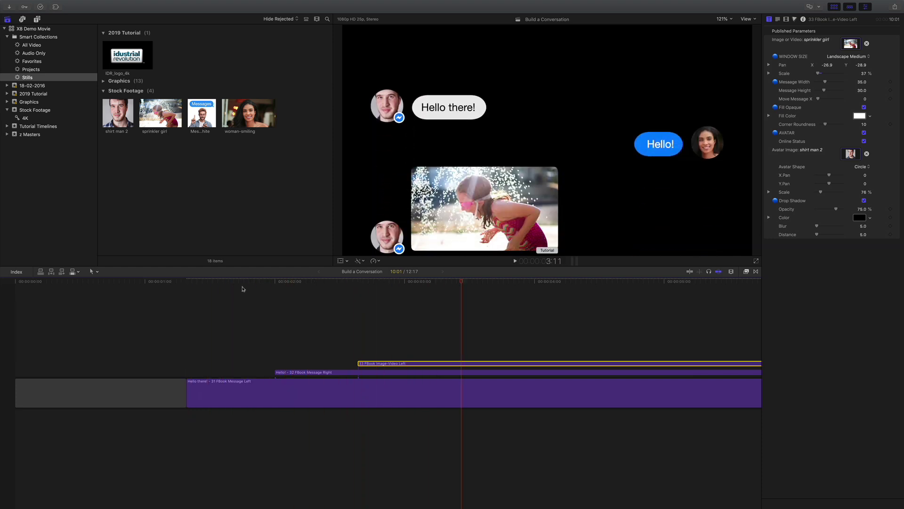
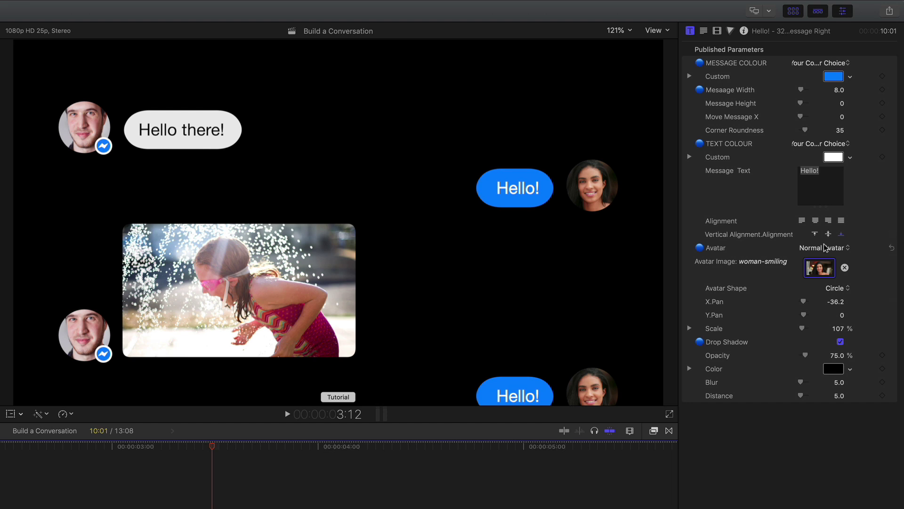
# Change the second right message's text to "Nice photo!" and set its Message Width to 15.9
pyautogui.moveTo(828, 181); pyautogui.dragTo(790, 174)
pyautogui.write('N')
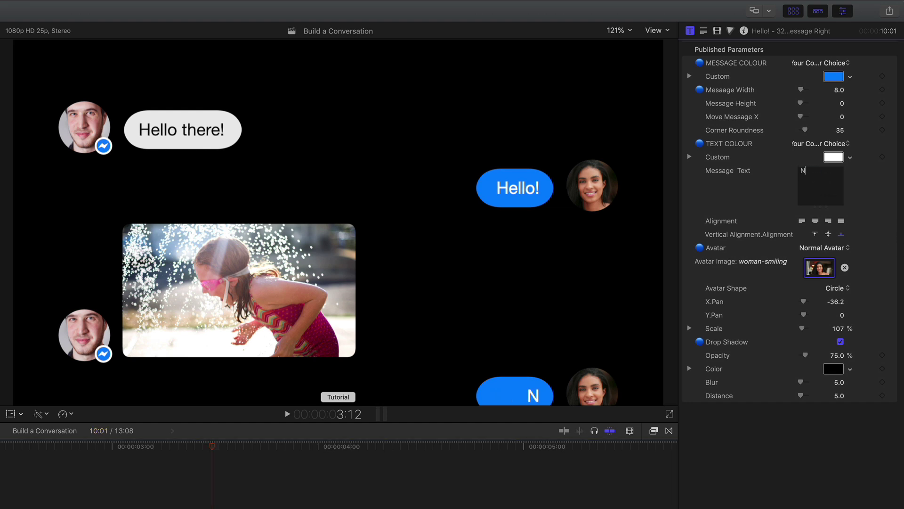
pyautogui.write('ice photo!')
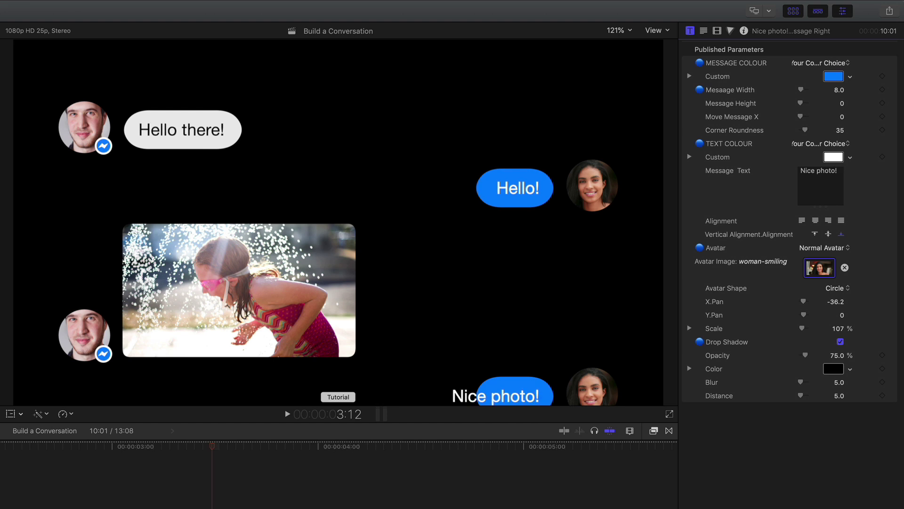
pyautogui.moveTo(205, 447); pyautogui.dragTo(283, 447)
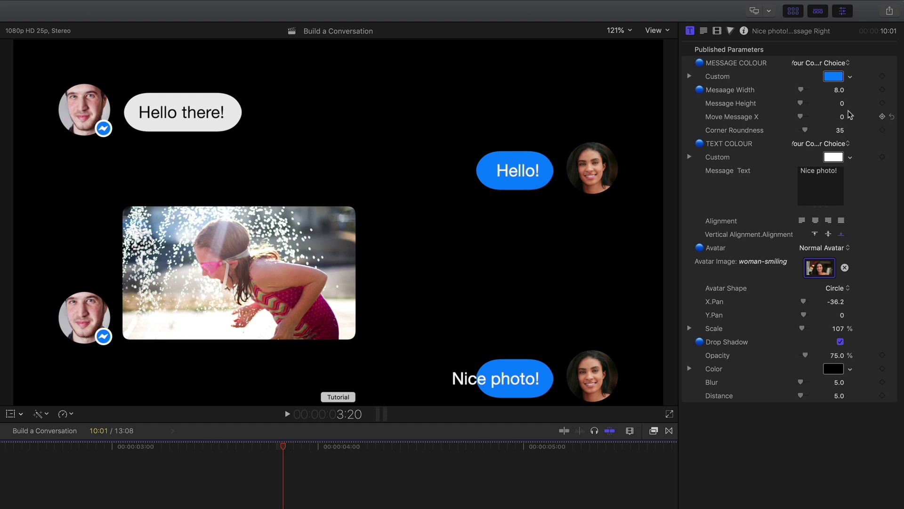
pyautogui.moveTo(841, 92)
pyautogui.mouseDown()
pyautogui.moveTo(857, 93)
pyautogui.moveTo(843, 90)
pyautogui.mouseUp()
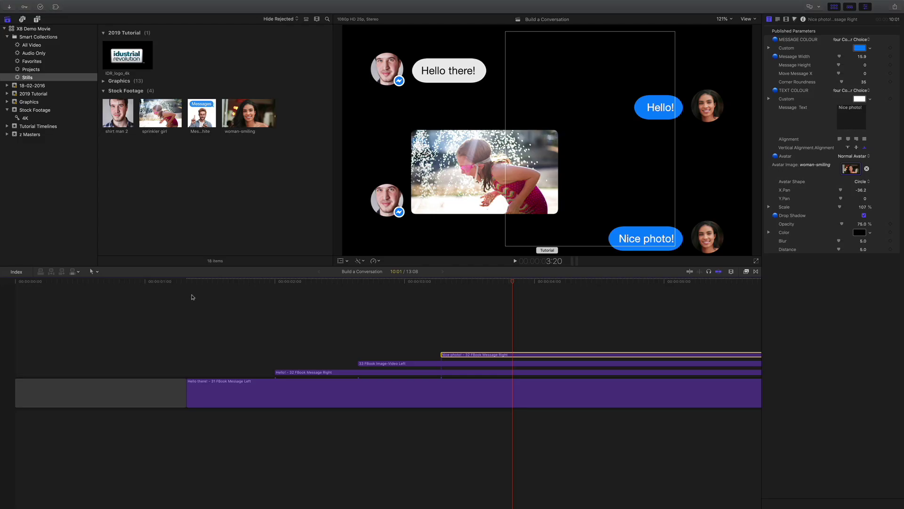
# Play back the conversation from the first message through "Nice photo!"
pyautogui.click(188, 281)
pyautogui.press('space')
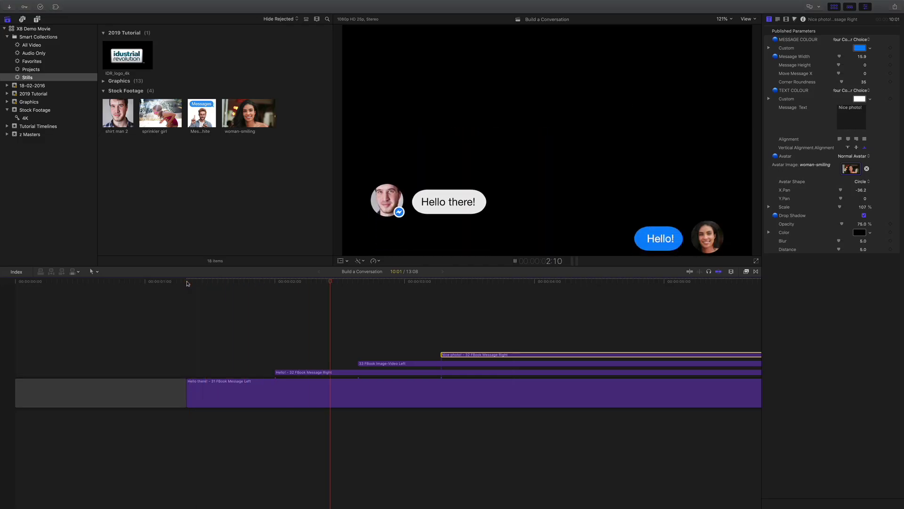
pyautogui.press('space')
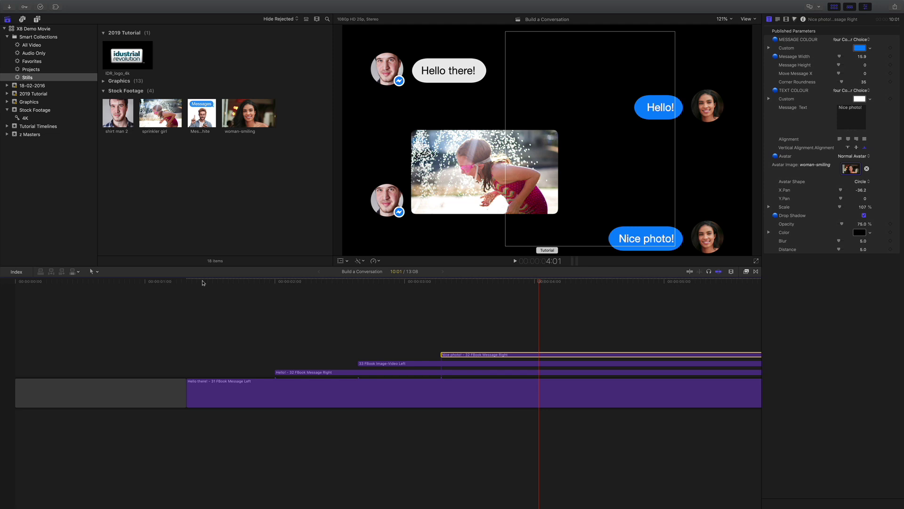
# Set the "Nice photo!" message's Message Width to 14.9 and play back the conversation again
pyautogui.click(862, 56)
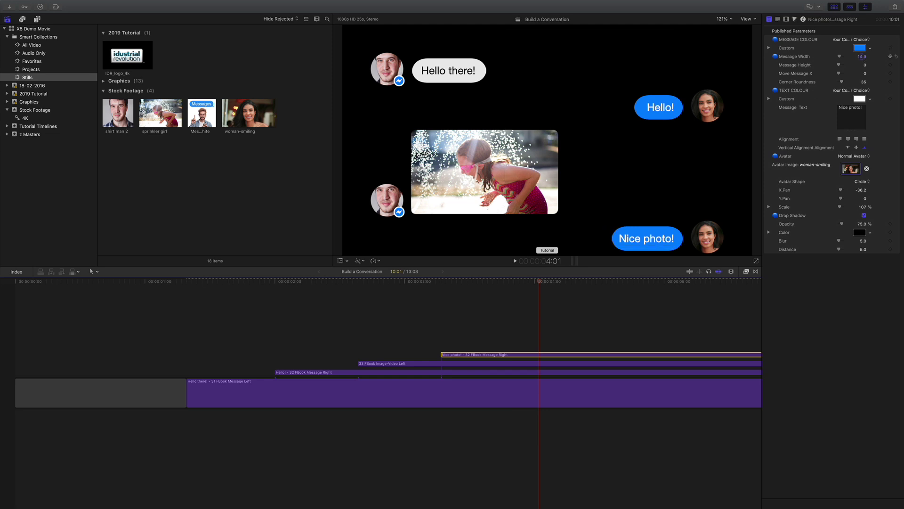
pyautogui.press('Return')
pyautogui.click(188, 281)
pyautogui.press('space')
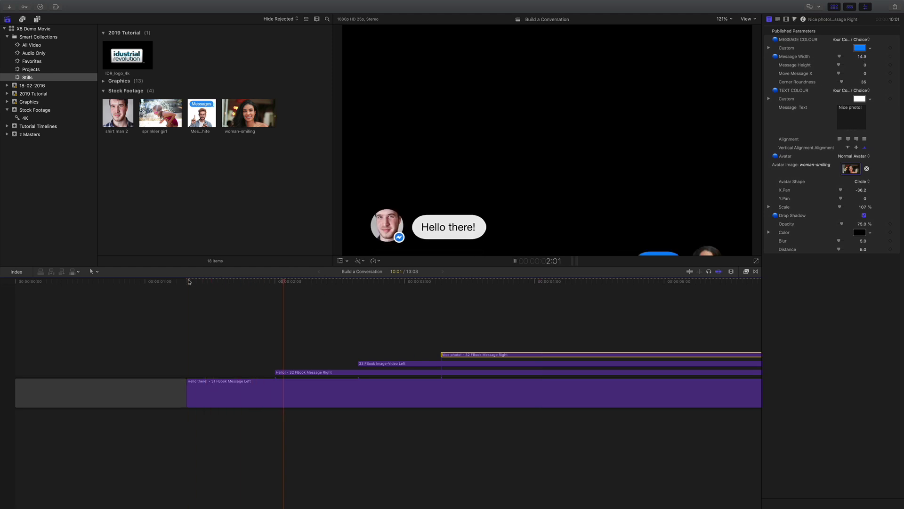
pyautogui.press('space')
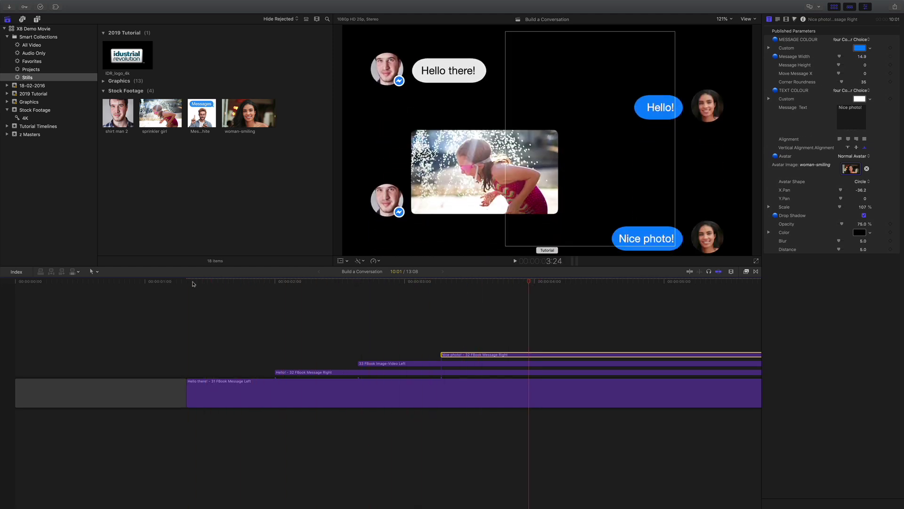
# Play back the conversation through "Nice photo!" and review the messages across the whole timeline
pyautogui.moveTo(512, 283); pyautogui.dragTo(191, 303)
pyautogui.press('space')
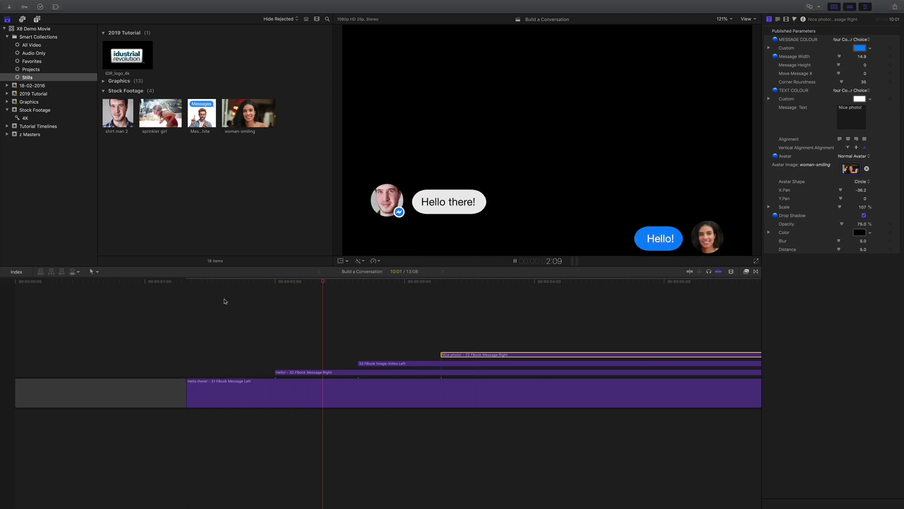
pyautogui.press('space')
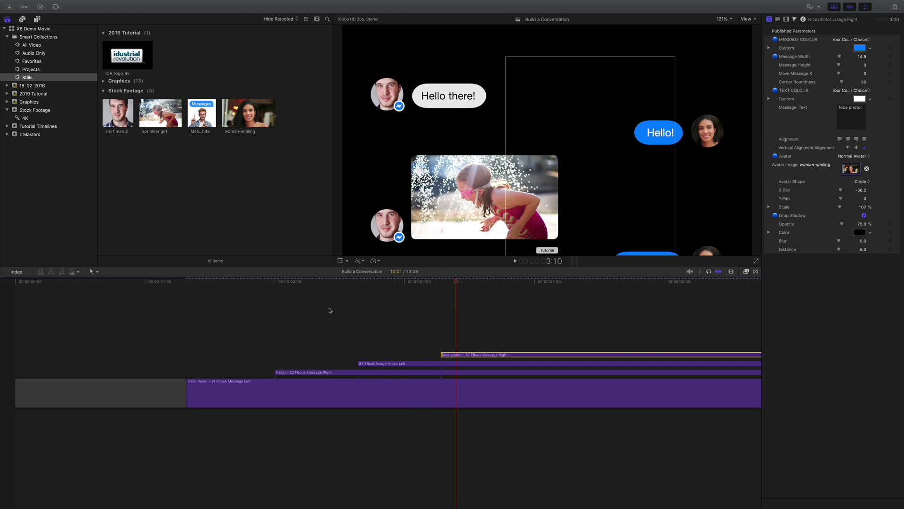
pyautogui.moveTo(411, 281); pyautogui.dragTo(512, 291)
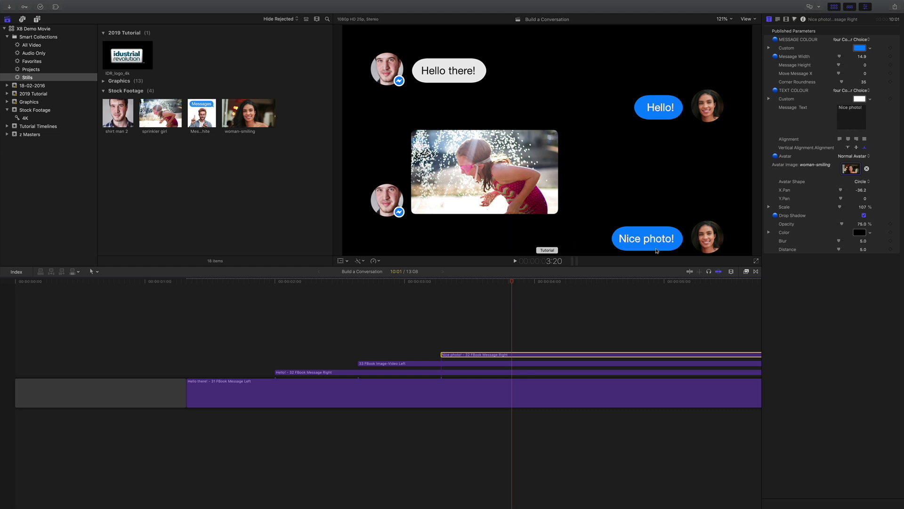
pyautogui.moveTo(515, 282); pyautogui.dragTo(186, 282)
pyautogui.press('space')
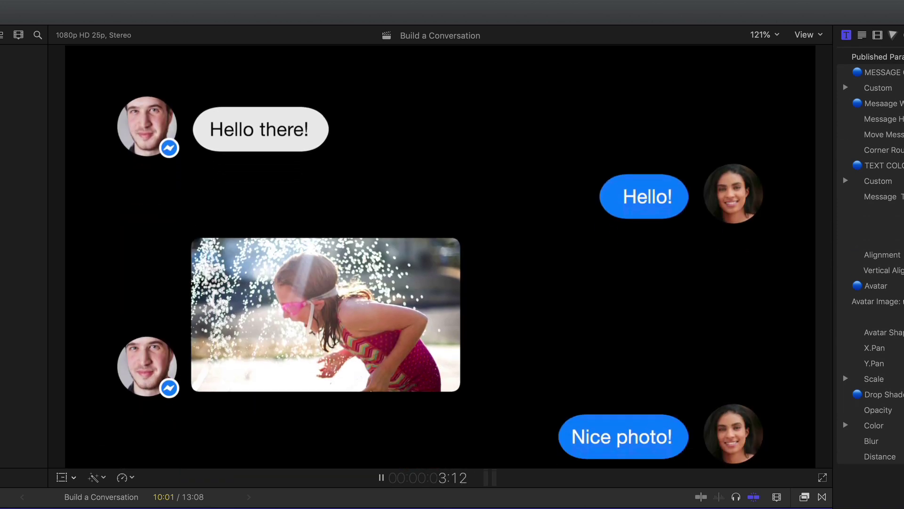
pyautogui.press('space')
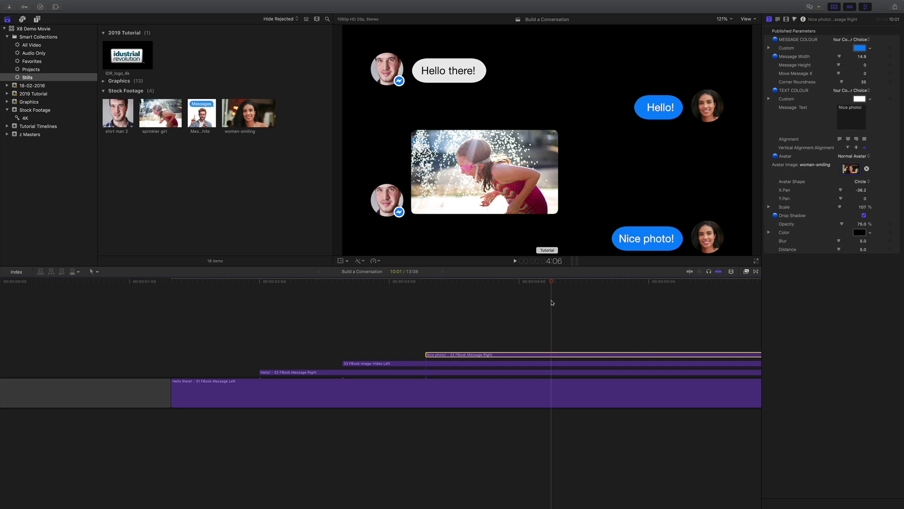
pyautogui.hotkey('shift', 'z')
pyautogui.moveTo(235, 282); pyautogui.dragTo(386, 302)
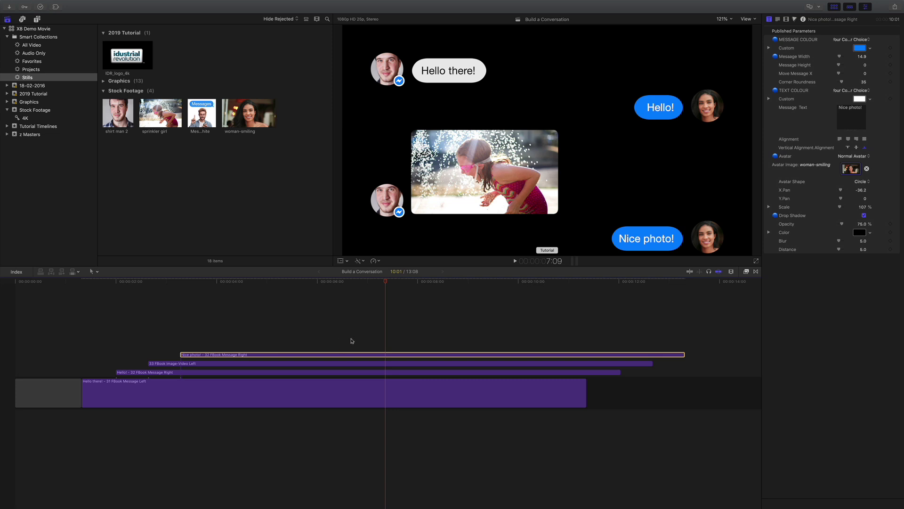
pyautogui.click(381, 283)
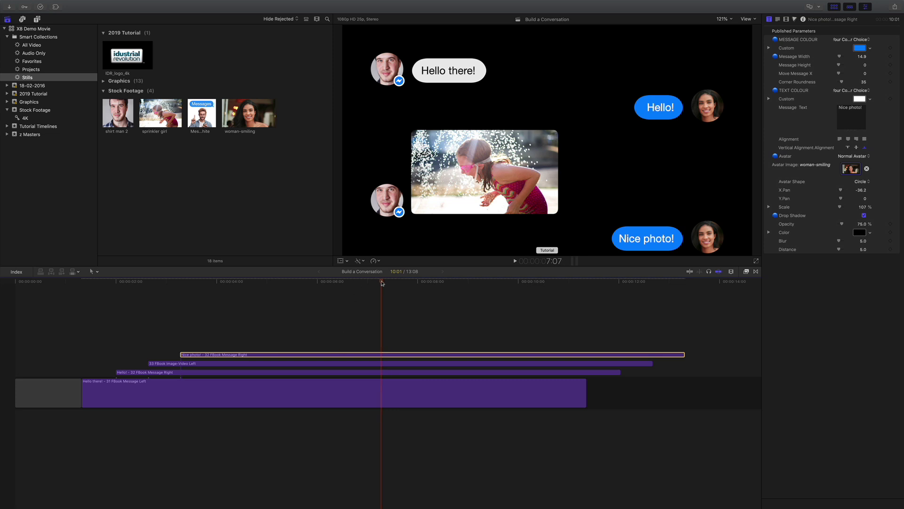
pyautogui.click(341, 282)
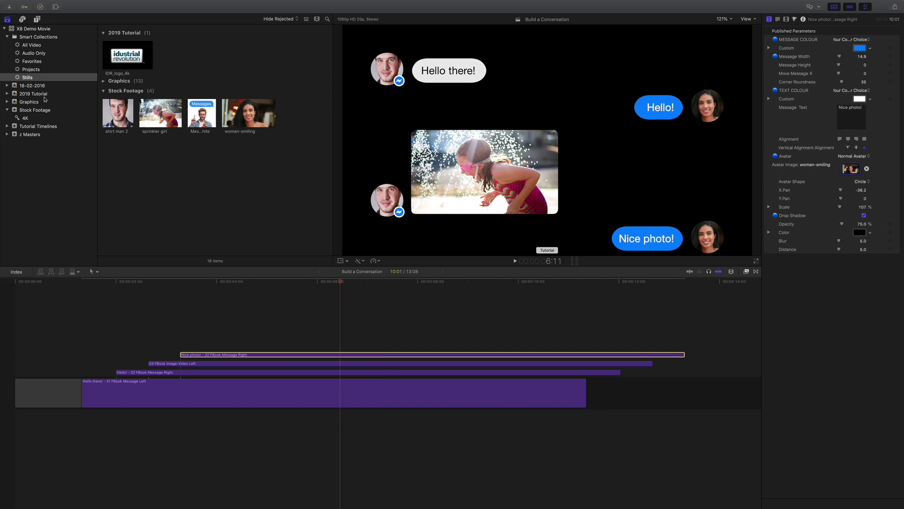
# Try to place the 91 Background Colours title beneath the separate message titles, starting at the first message, and remove it
pyautogui.click(37, 18)
pyautogui.scroll(-10, 189, 188)
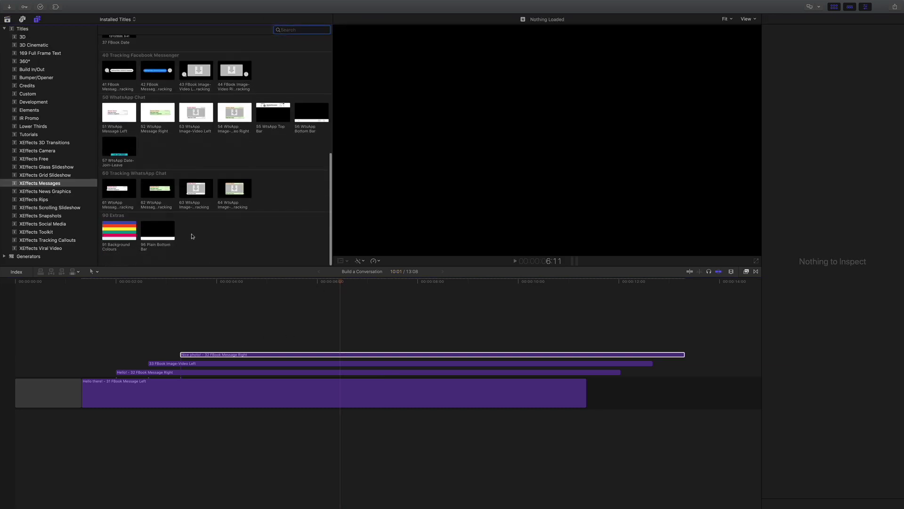
pyautogui.moveTo(111, 251); pyautogui.dragTo(81, 425)
pyautogui.moveTo(86, 282)
pyautogui.mouseDown()
pyautogui.moveTo(220, 292)
pyautogui.moveTo(81, 294)
pyautogui.mouseUp()
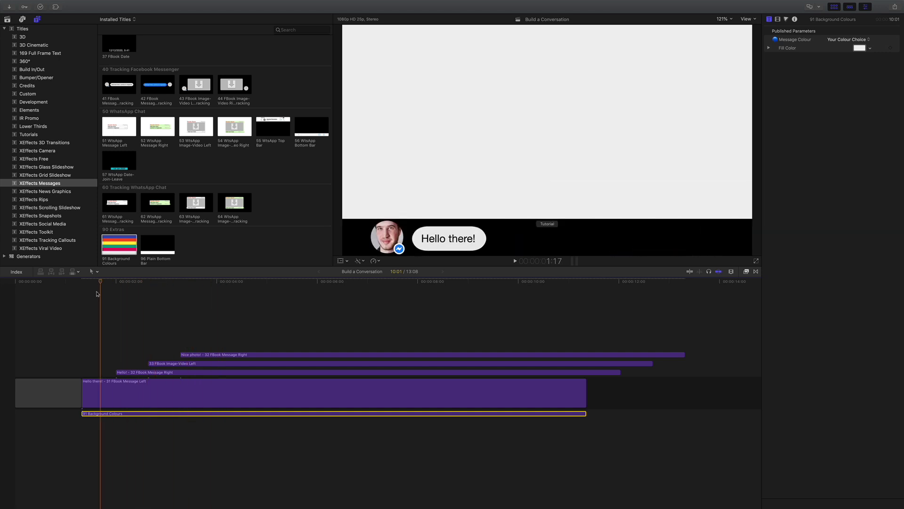
pyautogui.click(146, 416)
# Combine the four message titles into a compound clip named "Build a Conversation Clip" in the Tutorial Timelines event
pyautogui.moveTo(141, 333); pyautogui.dragTo(253, 404)
pyautogui.rightClick(252, 391)
pyautogui.click(261, 394)
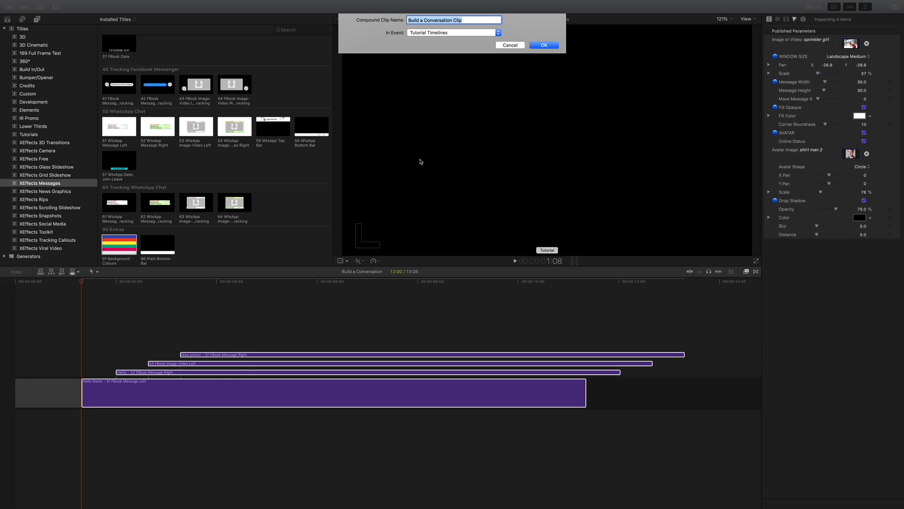
pyautogui.click(544, 45)
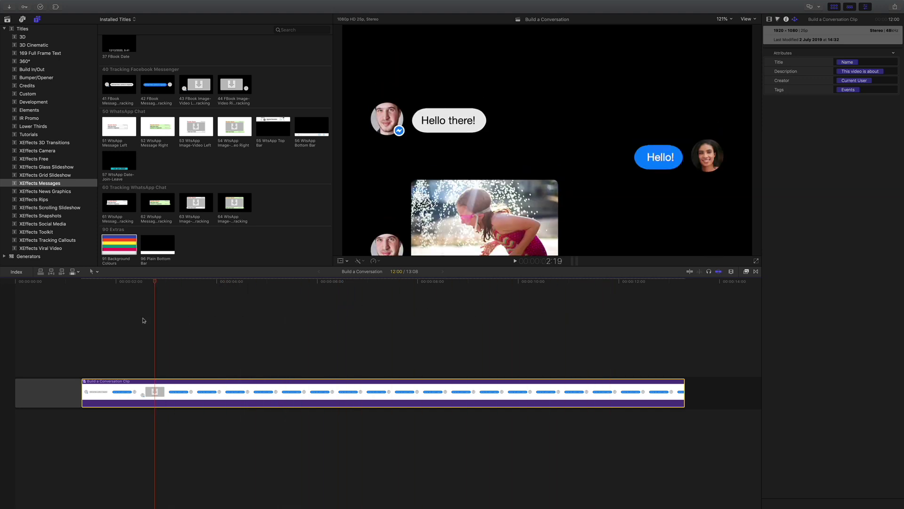
# Place the 91 Background Colours title beneath the compound clip, match its start and end, and play back the result
pyautogui.click(83, 321)
pyautogui.moveTo(116, 246); pyautogui.dragTo(92, 415)
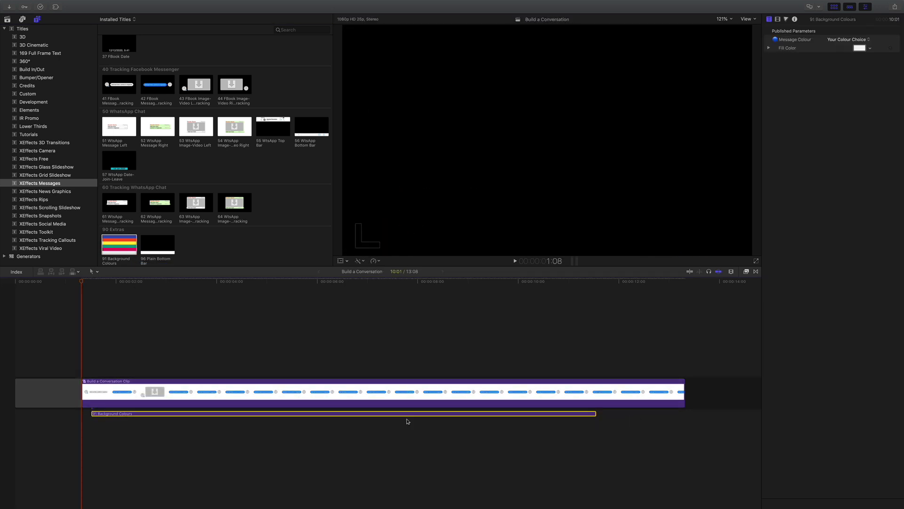
pyautogui.moveTo(336, 419); pyautogui.dragTo(325, 418)
pyautogui.moveTo(586, 414); pyautogui.dragTo(685, 410)
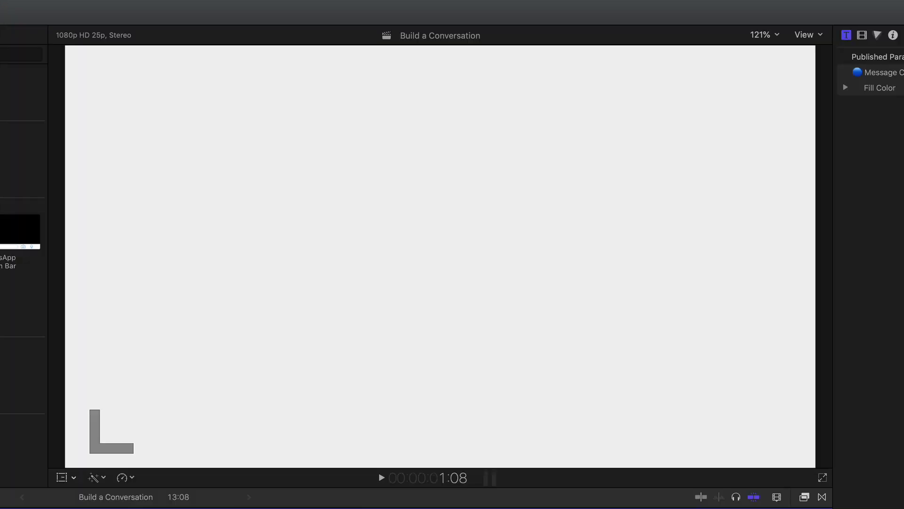
pyautogui.press('space')
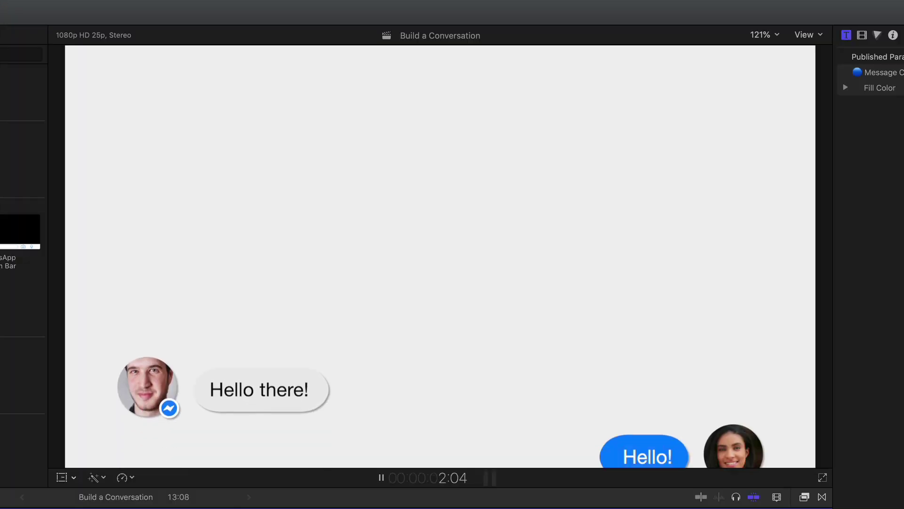
pyautogui.press('space')
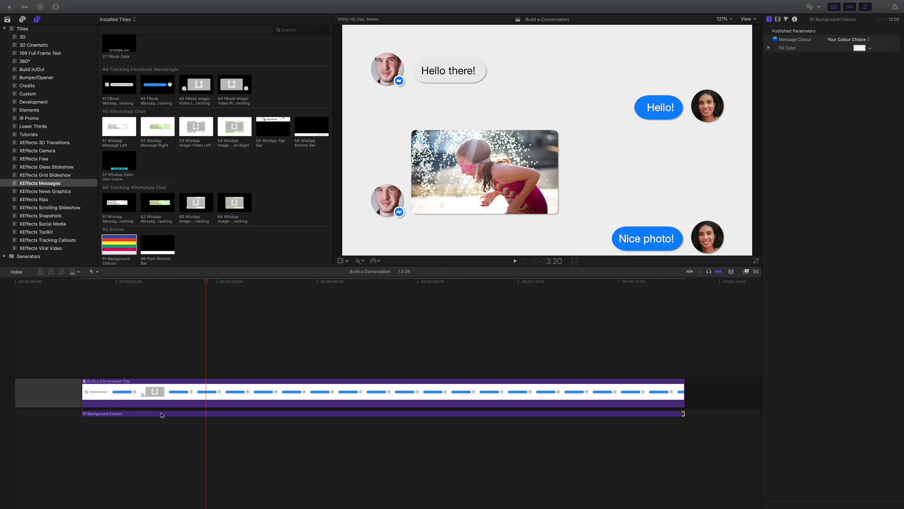
# Add the 36 FBook Bottom Bar title above the start of the compound clip and extend it to 11:23
pyautogui.moveTo(202, 282)
pyautogui.mouseDown()
pyautogui.moveTo(115, 281)
pyautogui.moveTo(215, 282)
pyautogui.moveTo(84, 295)
pyautogui.moveTo(206, 298)
pyautogui.mouseUp()
pyautogui.click(224, 298)
pyautogui.scroll(5, 259, 217)
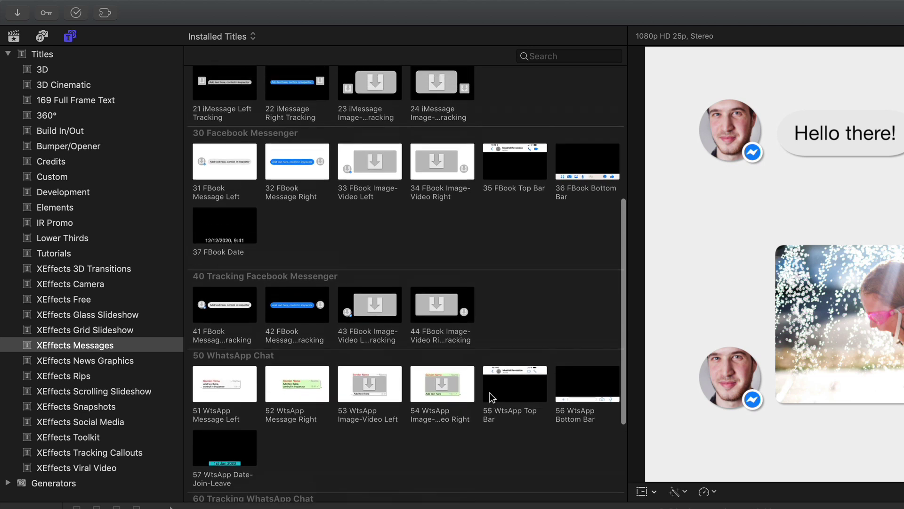
pyautogui.scroll(2, 495, 396)
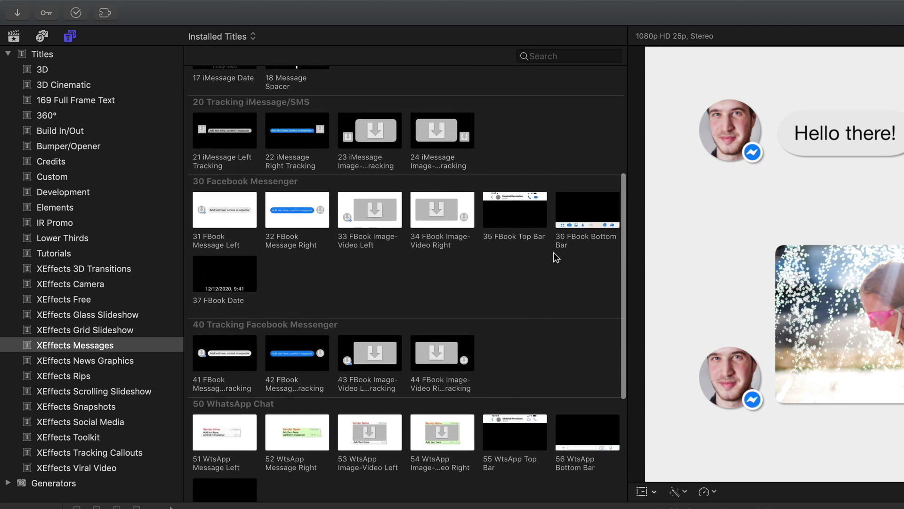
pyautogui.moveTo(589, 226); pyautogui.dragTo(83, 372)
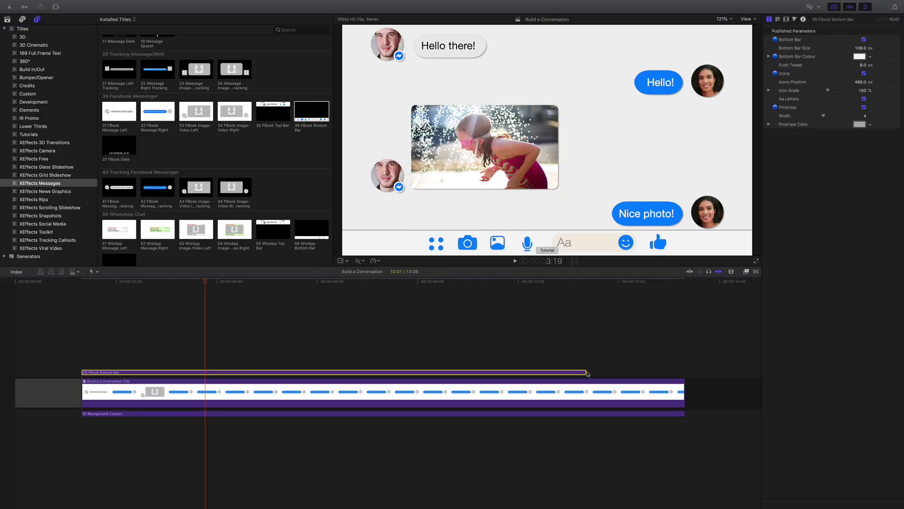
pyautogui.moveTo(587, 374); pyautogui.dragTo(679, 373)
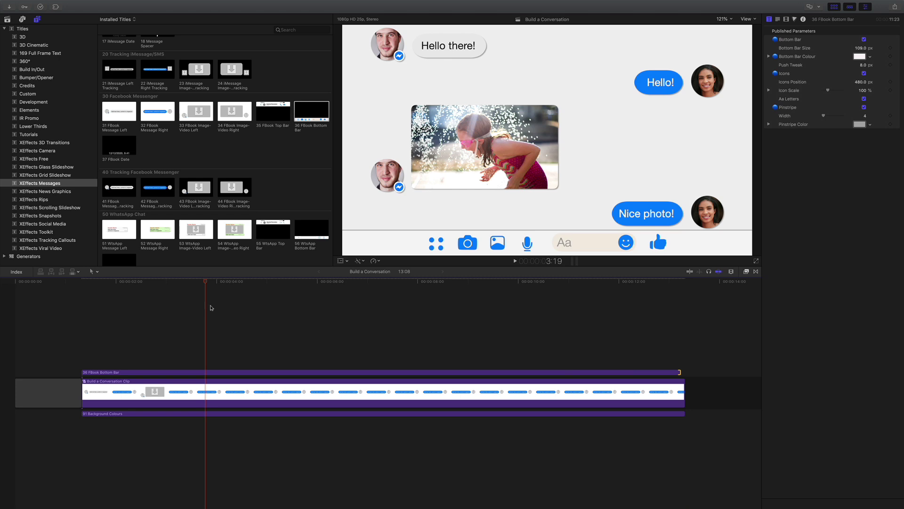
# Set the bottom bar's Bottom Bar Size to 110 px and play back the conversation
pyautogui.moveTo(203, 283); pyautogui.dragTo(118, 291)
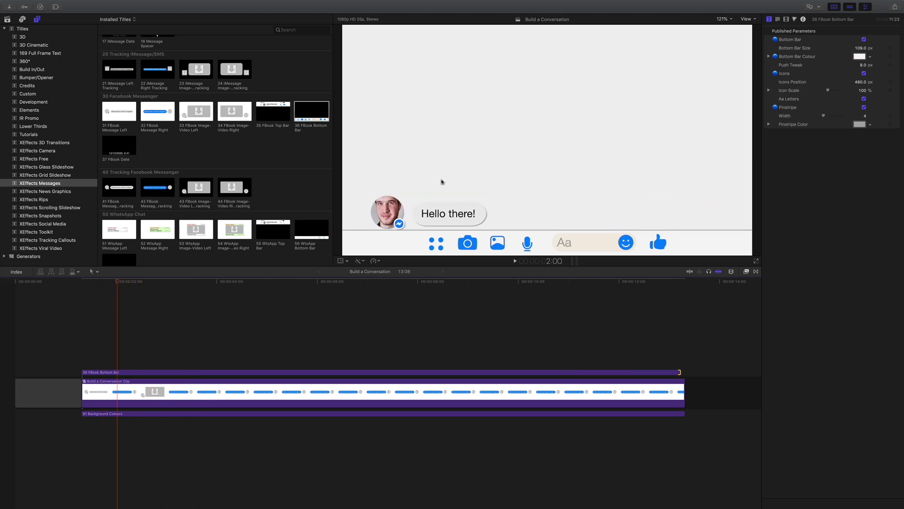
pyautogui.click(120, 373)
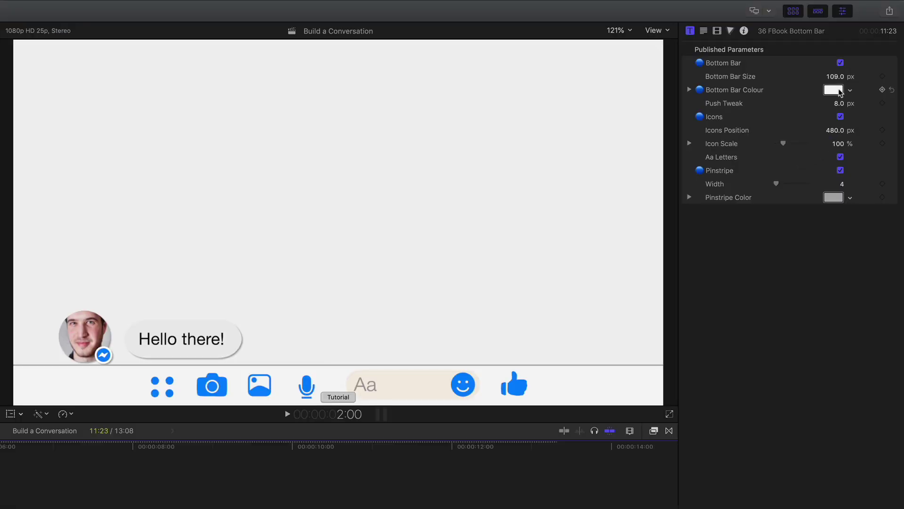
pyautogui.moveTo(836, 78)
pyautogui.mouseDown()
pyautogui.moveTo(853, 76)
pyautogui.moveTo(832, 76)
pyautogui.mouseUp()
pyautogui.moveTo(117, 281); pyautogui.dragTo(81, 284)
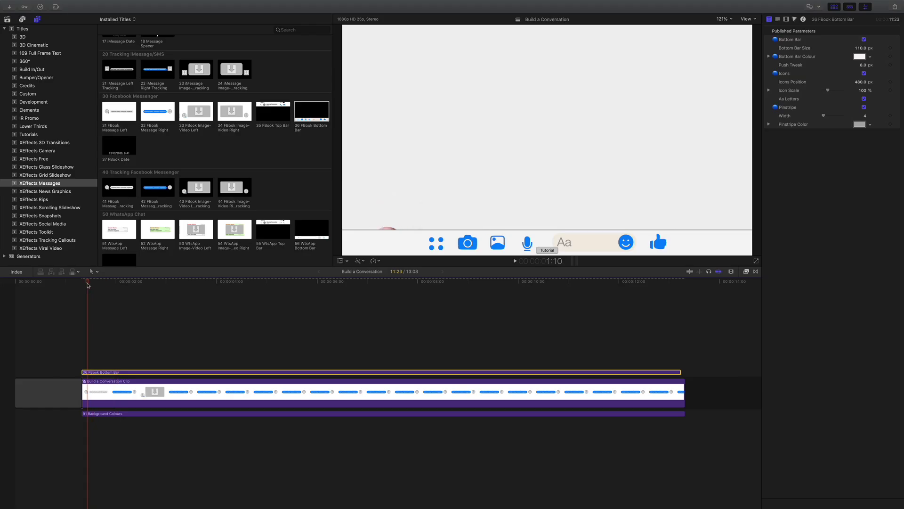
pyautogui.press('space')
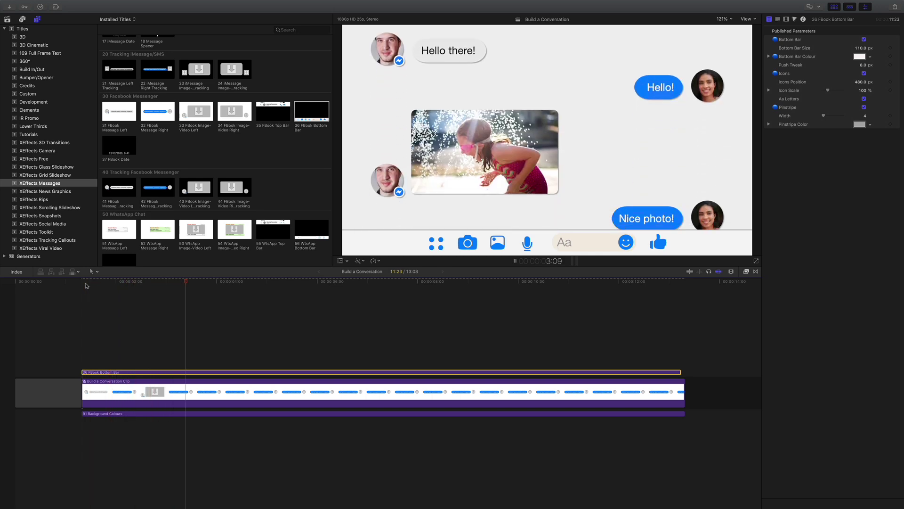
# Add the 35 FBook Top Bar title above the bottom bar at the clip's start and extend it to 11:23
pyautogui.click(85, 286)
pyautogui.moveTo(267, 110); pyautogui.dragTo(84, 363)
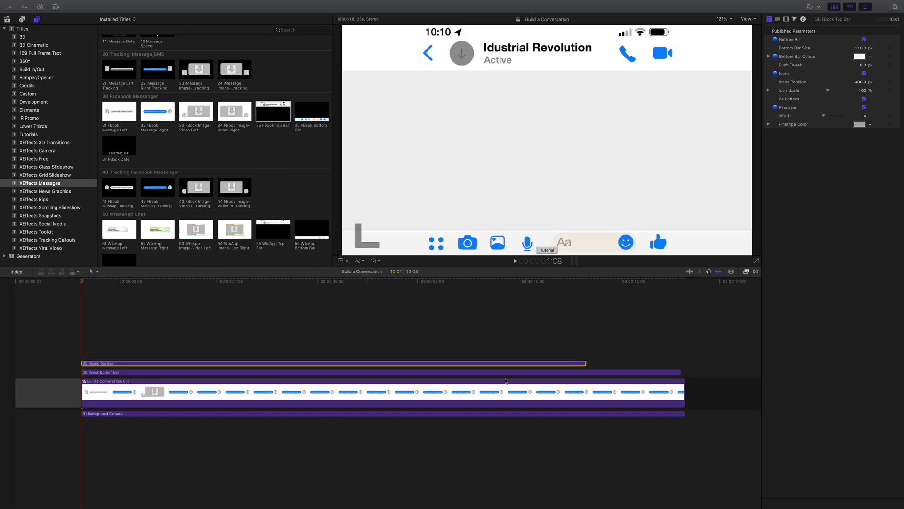
pyautogui.moveTo(584, 363); pyautogui.dragTo(679, 363)
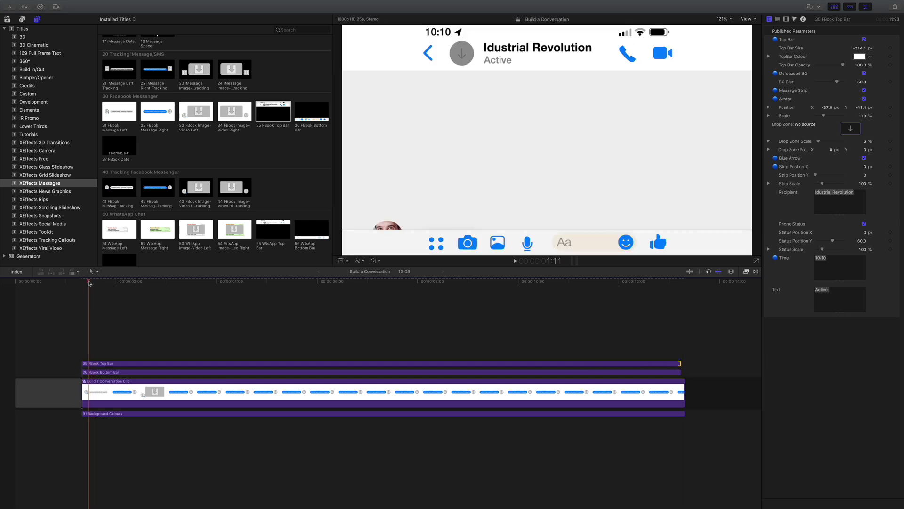
# Fill the top bar's avatar drop zone with the "shirt man 2" still and play back the conversation
pyautogui.click(94, 363)
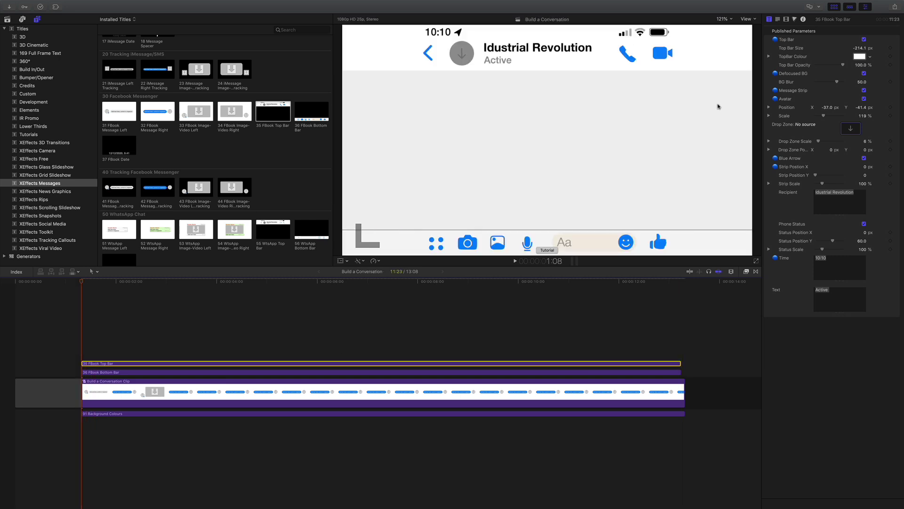
pyautogui.click(850, 128)
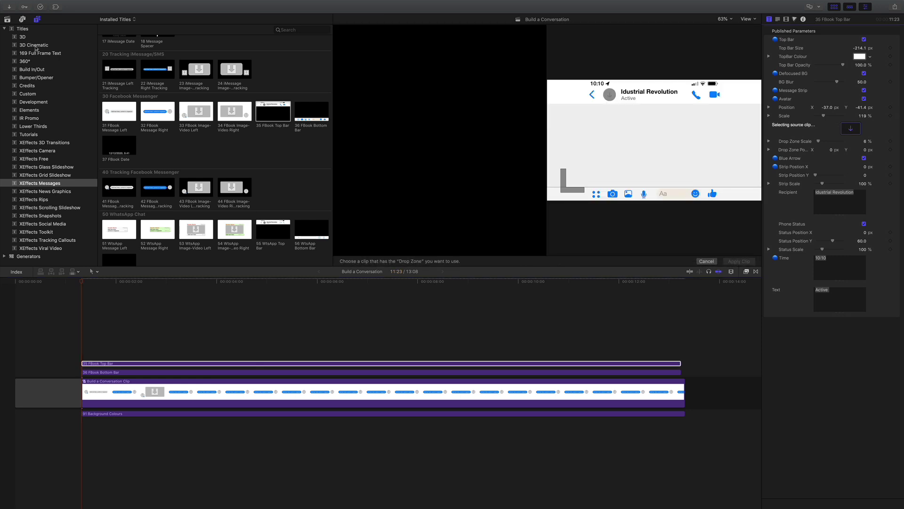
pyautogui.click(7, 19)
pyautogui.click(113, 111)
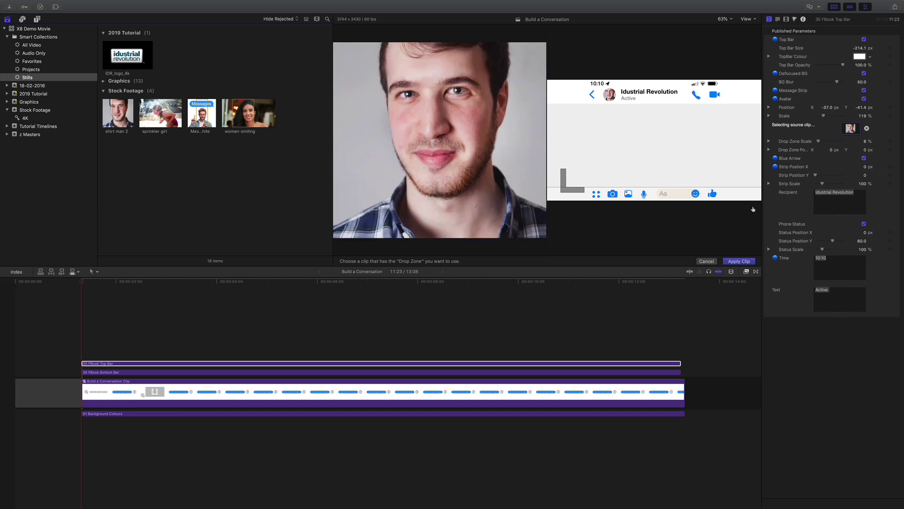
pyautogui.click(738, 262)
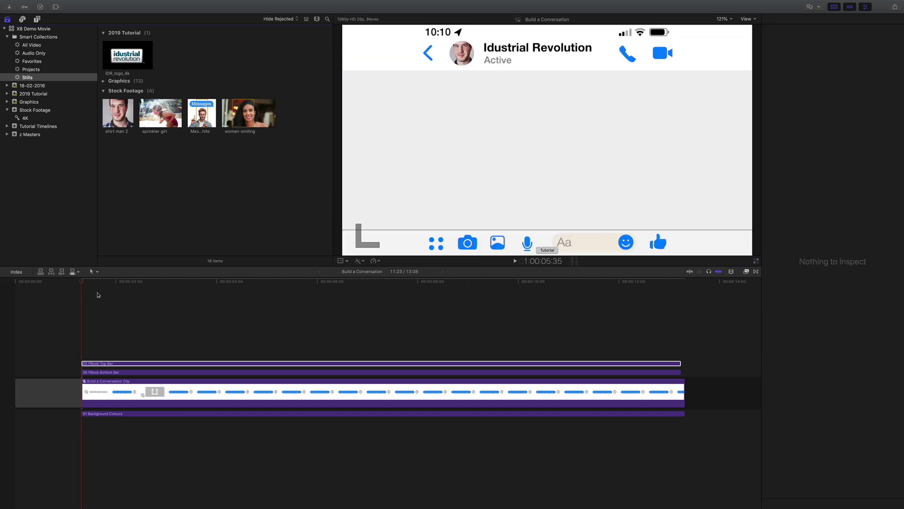
pyautogui.press('space')
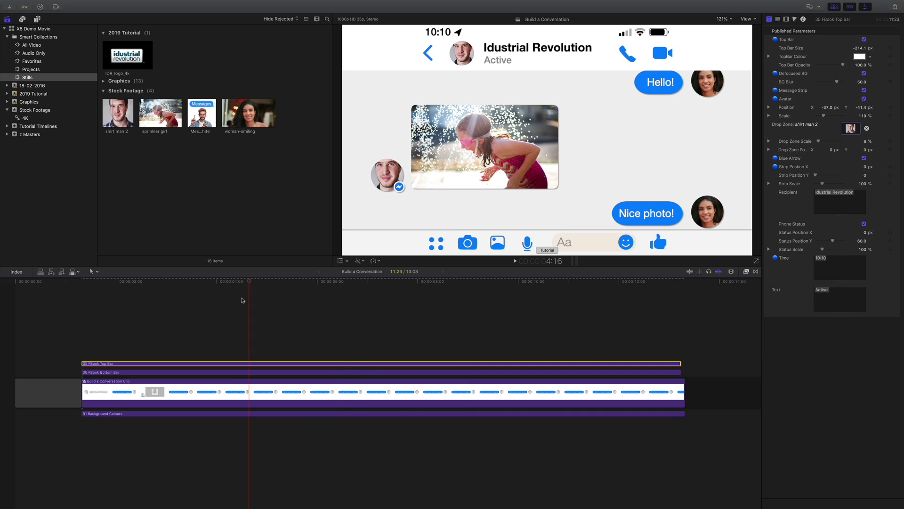
pyautogui.moveTo(242, 300); pyautogui.dragTo(261, 292)
pyautogui.moveTo(206, 293)
pyautogui.mouseDown()
pyautogui.moveTo(115, 293)
pyautogui.moveTo(210, 296)
pyautogui.mouseUp()
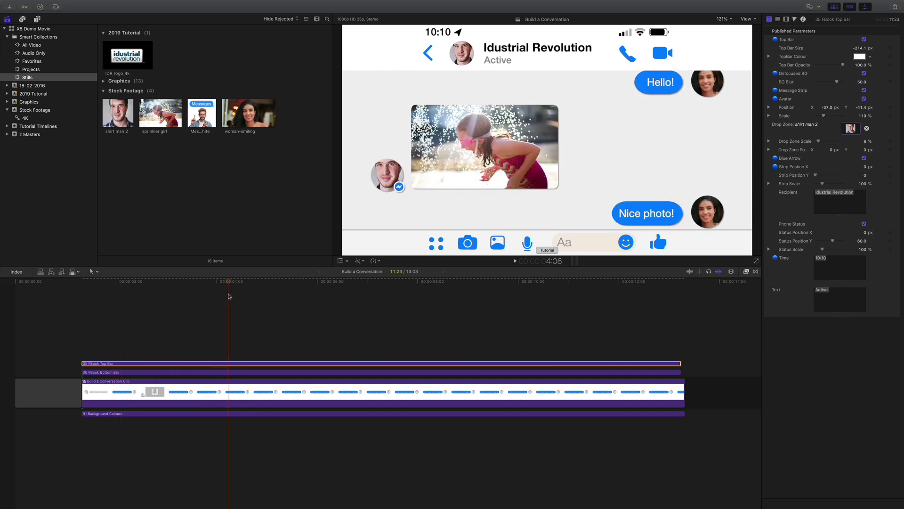